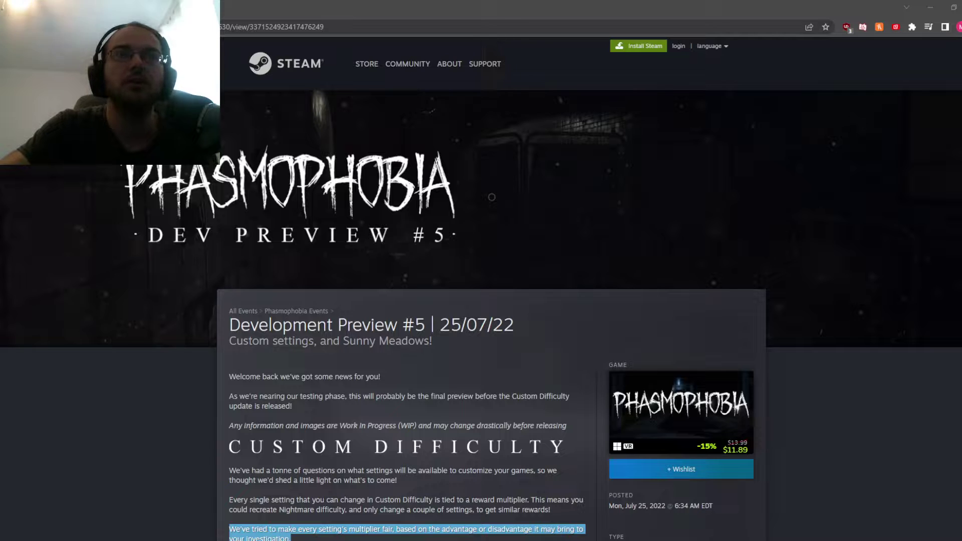
{"action": "scroll", "coordinate": [488, 301], "scroll_direction": "down", "scroll_amount": 1}
Read the Custom Difficulty introduction, highlighting the reward multiplier sentences along the way.
{"action": "left_click", "coordinate": [461, 415]}
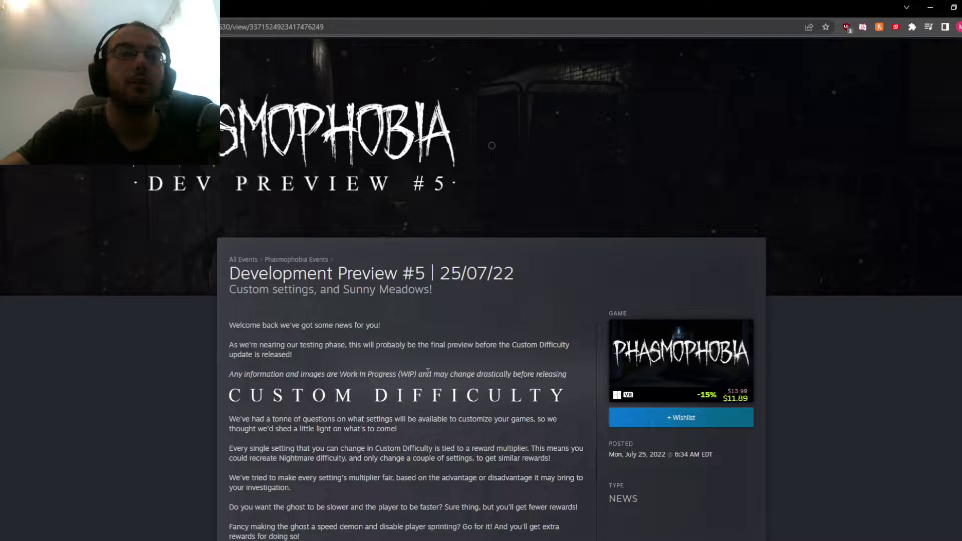
{"action": "scroll", "coordinate": [426, 368], "scroll_direction": "down", "scroll_amount": 1}
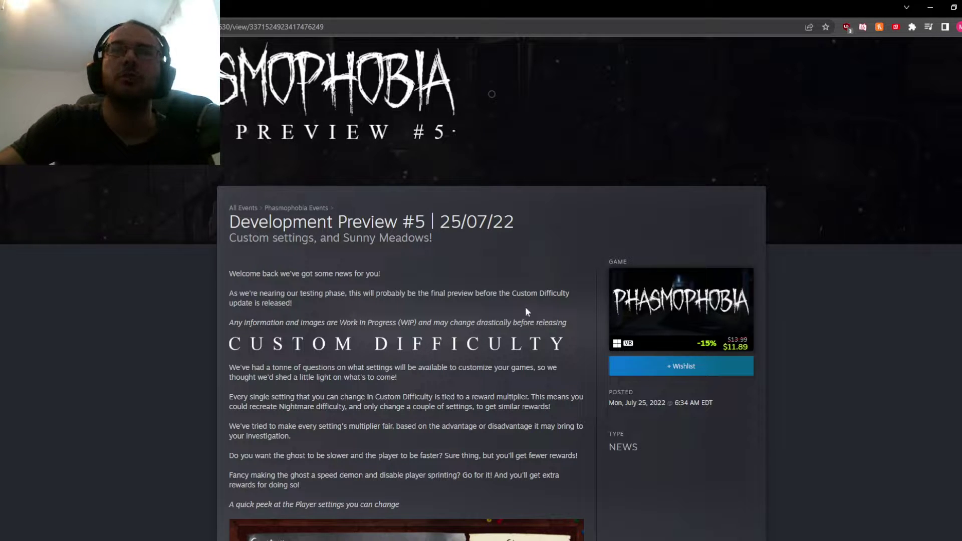
{"action": "scroll", "coordinate": [524, 306], "scroll_direction": "down", "scroll_amount": 2}
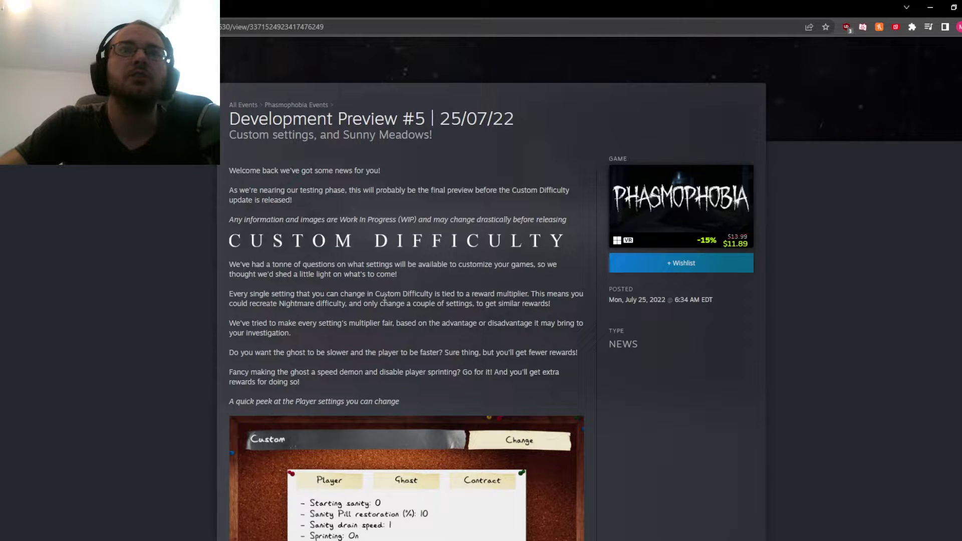
{"action": "left_click_drag", "start_coordinate": [460, 293], "coordinate": [495, 304]}
{"action": "left_click", "coordinate": [495, 304]}
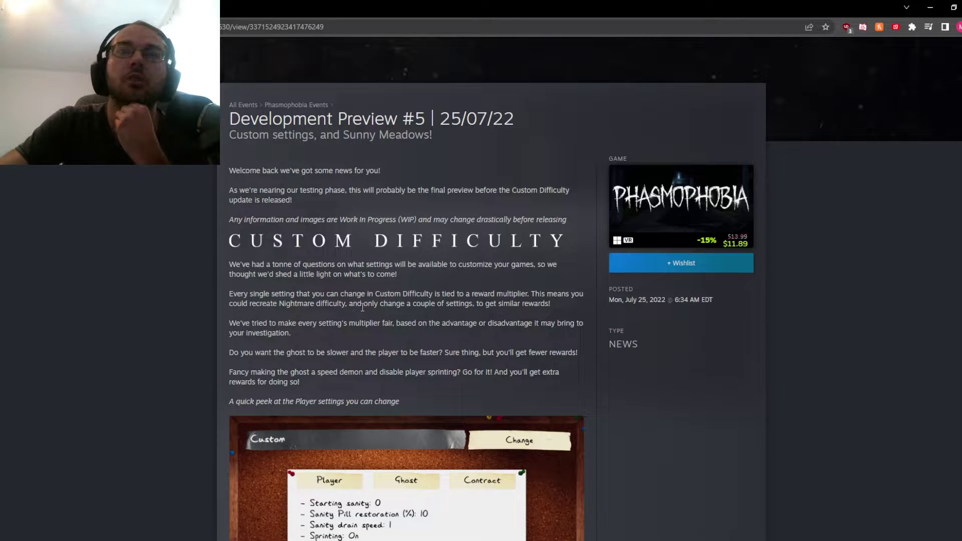
{"action": "mouse_move", "coordinate": [392, 305]}
{"action": "left_mouse_down"}
{"action": "mouse_move", "coordinate": [513, 291]}
{"action": "mouse_move", "coordinate": [179, 306]}
{"action": "mouse_move", "coordinate": [232, 294]}
{"action": "left_mouse_up"}
{"action": "left_click", "coordinate": [556, 304]}
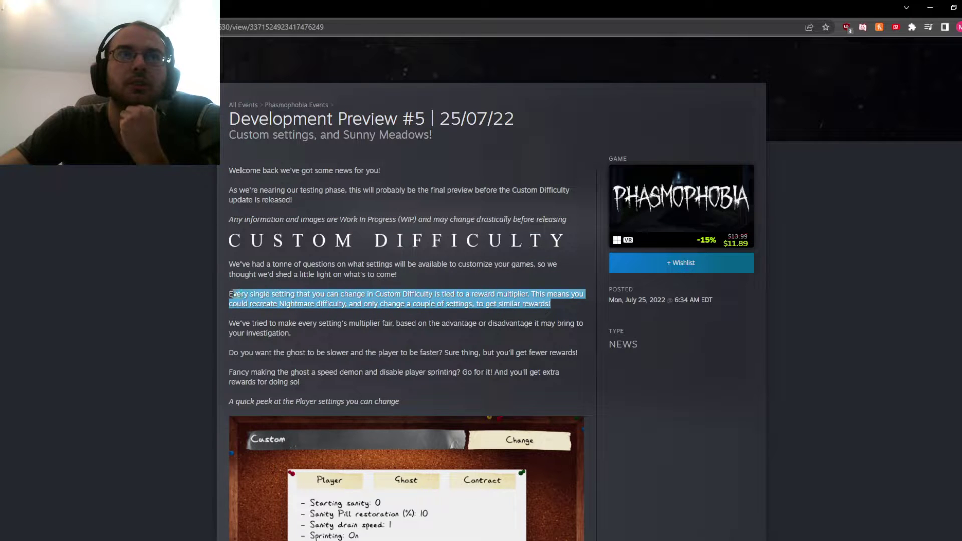
{"action": "left_click", "coordinate": [427, 295]}
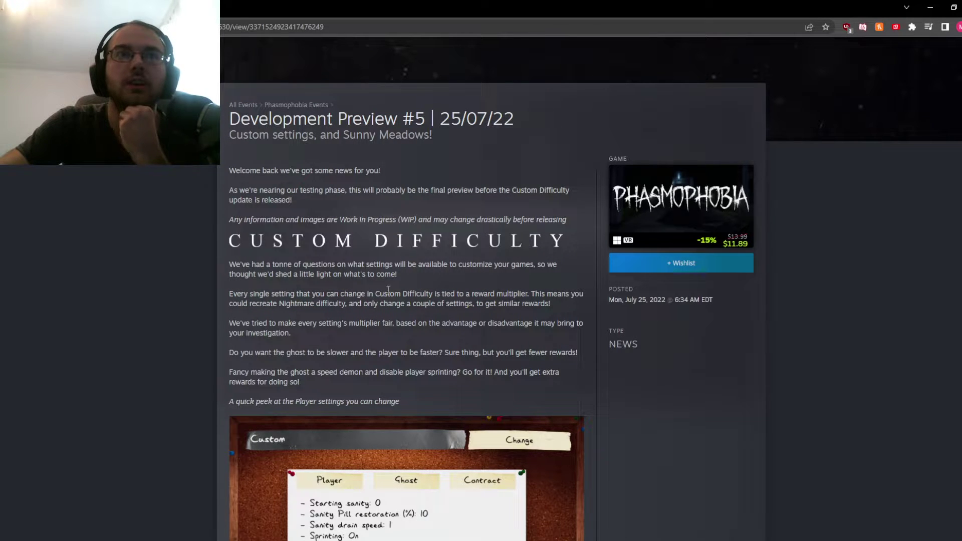
{"action": "left_click_drag", "start_coordinate": [370, 296], "coordinate": [528, 294]}
{"action": "left_click", "coordinate": [528, 294]}
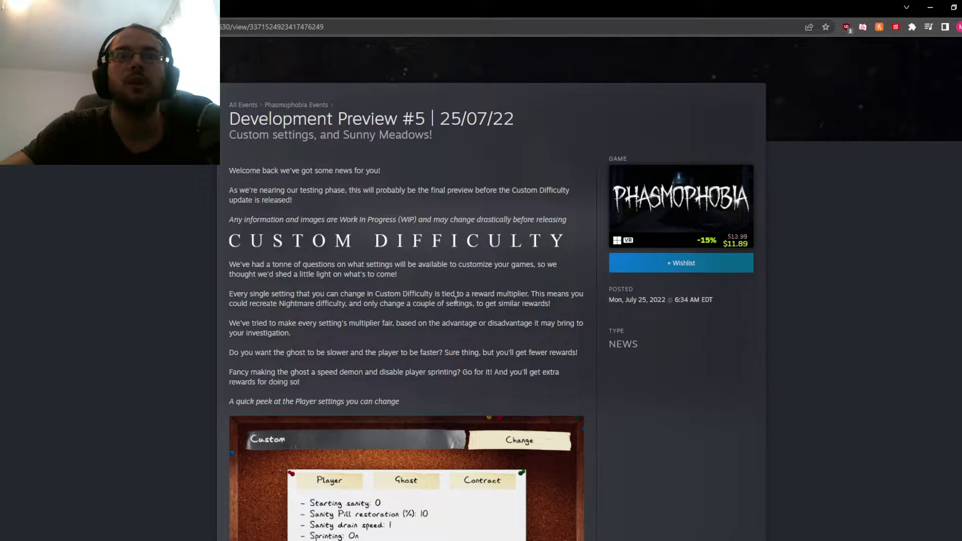
{"action": "scroll", "coordinate": [455, 295], "scroll_direction": "down", "scroll_amount": 1}
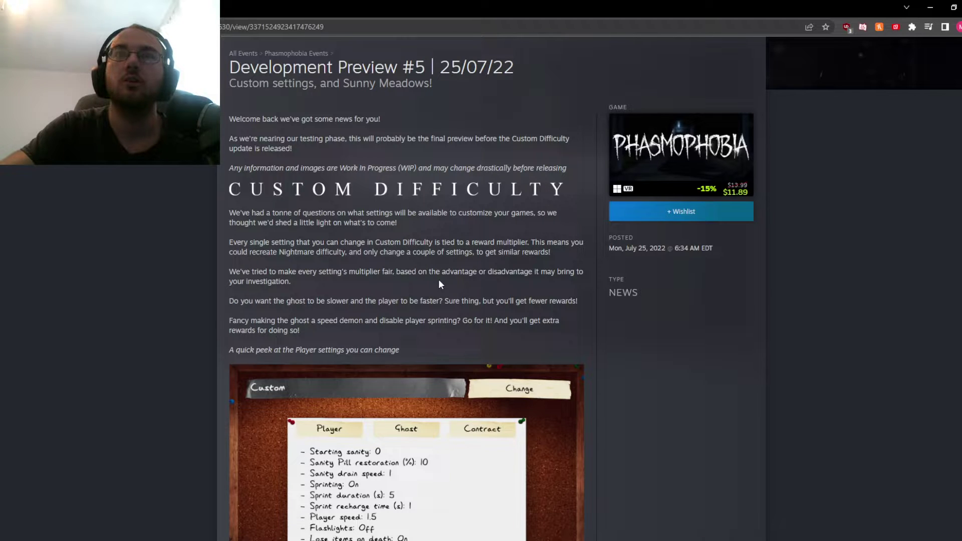
{"action": "scroll", "coordinate": [438, 279], "scroll_direction": "down", "scroll_amount": 1}
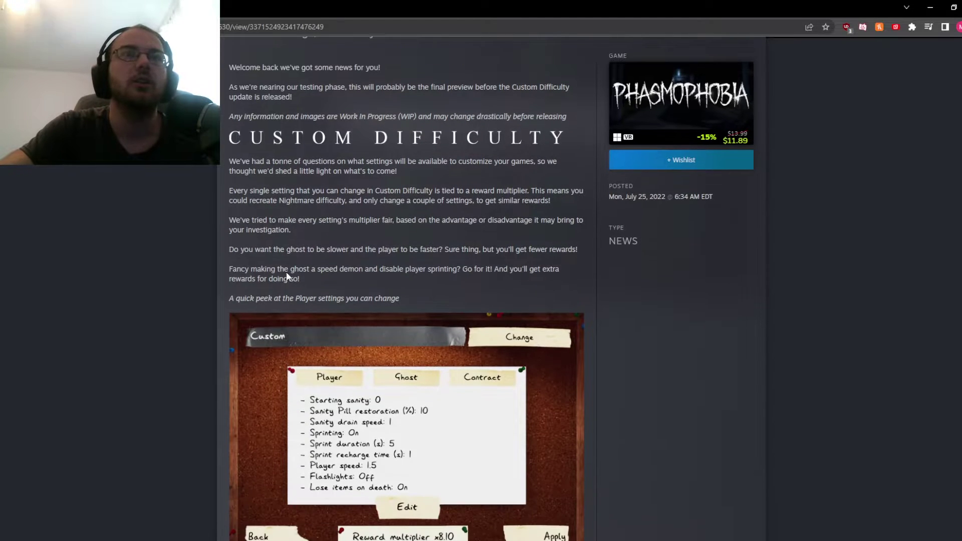
Highlight the lines about a slower ghost and fewer rewards.
{"action": "left_click_drag", "start_coordinate": [403, 243], "coordinate": [578, 252]}
{"action": "left_click", "coordinate": [434, 256]}
{"action": "left_click_drag", "start_coordinate": [446, 249], "coordinate": [534, 250]}
{"action": "left_click", "coordinate": [460, 249]}
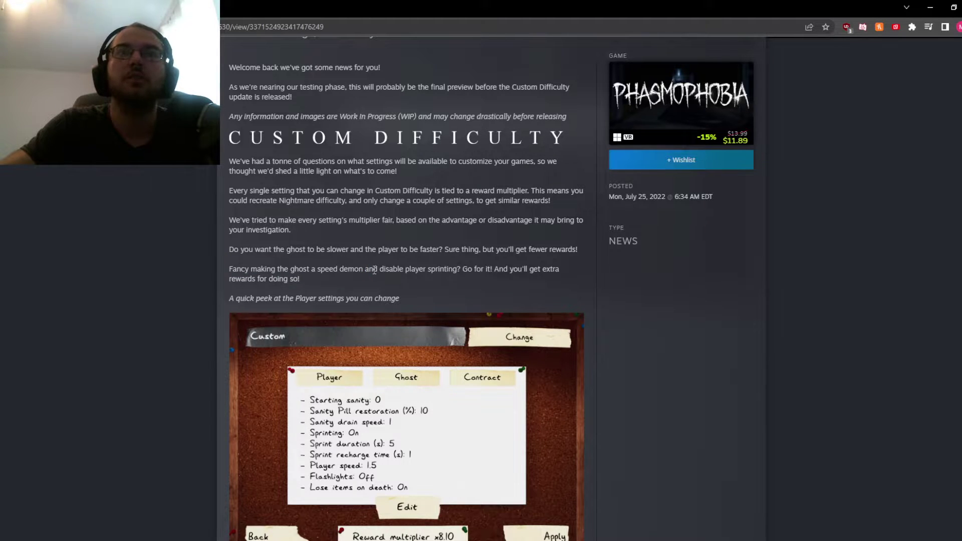
Highlight the 'disable player' and ghost 'speed demon' phrases in the sprinting paragraph.
{"action": "left_click_drag", "start_coordinate": [373, 270], "coordinate": [439, 272]}
{"action": "left_click", "coordinate": [421, 276]}
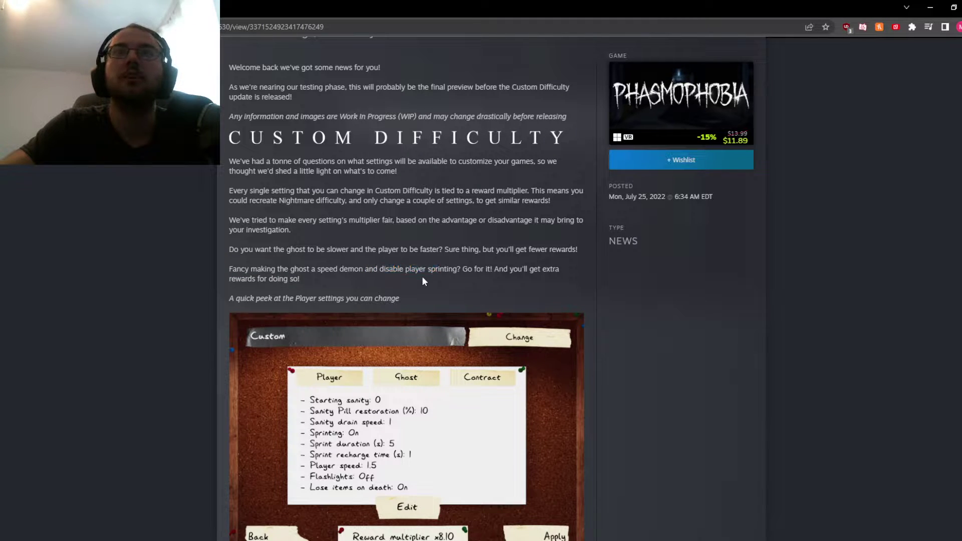
{"action": "left_click_drag", "start_coordinate": [301, 279], "coordinate": [246, 268]}
{"action": "left_click", "coordinate": [358, 280]}
{"action": "left_click", "coordinate": [333, 286]}
{"action": "scroll", "coordinate": [333, 273], "scroll_direction": "down", "scroll_amount": 1}
{"action": "scroll", "coordinate": [333, 273], "scroll_direction": "down", "scroll_amount": 1}
{"action": "scroll", "coordinate": [329, 263], "scroll_direction": "down", "scroll_amount": 1}
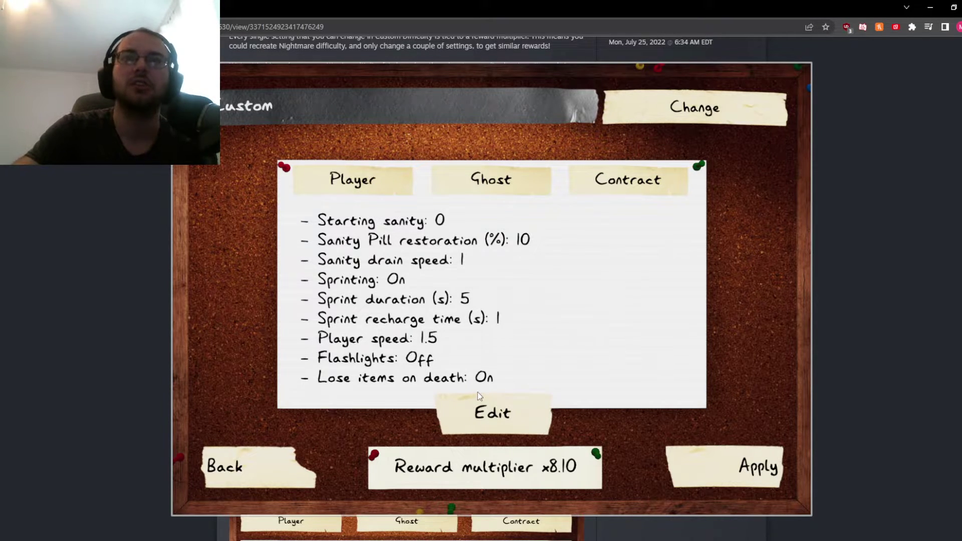
{"action": "key", "text": "ctrl+minus"}
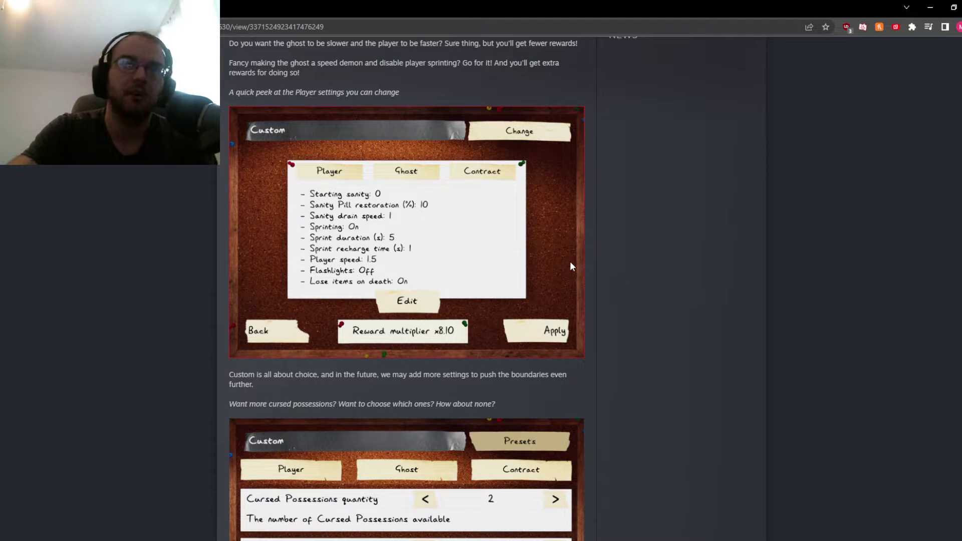
Enlarge the Player settings screenshot and highlight the sentence about choosing cursed possessions.
{"action": "left_click", "coordinate": [569, 261]}
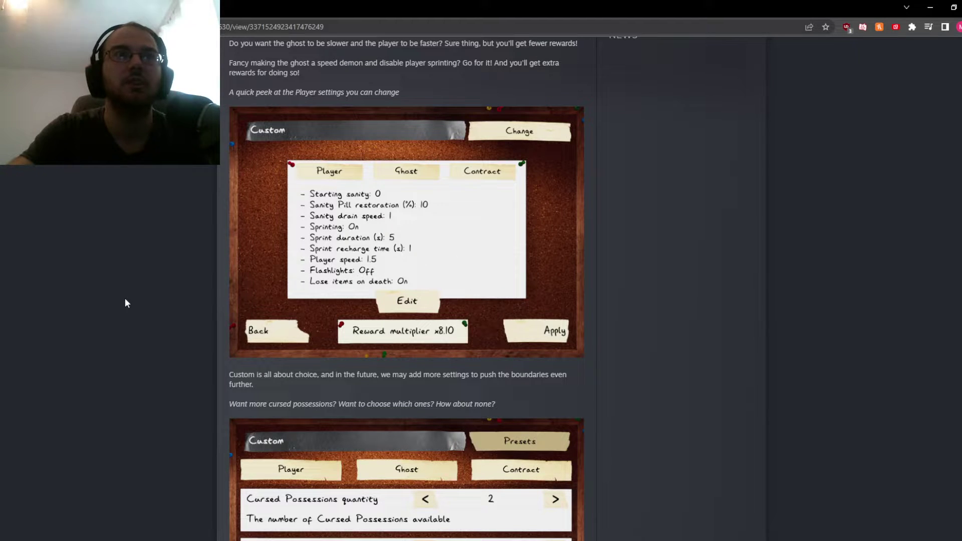
{"action": "scroll", "coordinate": [150, 285], "scroll_direction": "down", "scroll_amount": 2}
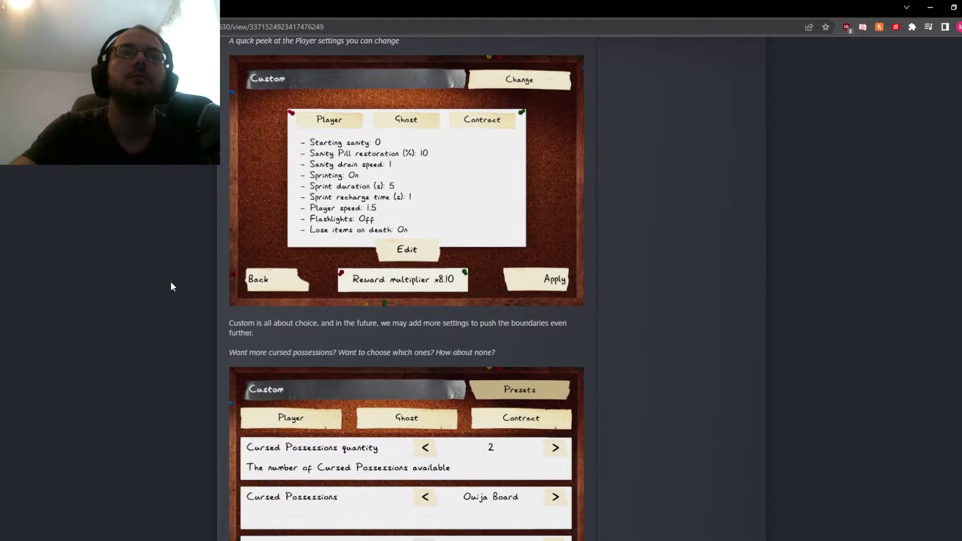
{"action": "scroll", "coordinate": [226, 278], "scroll_direction": "down", "scroll_amount": 2}
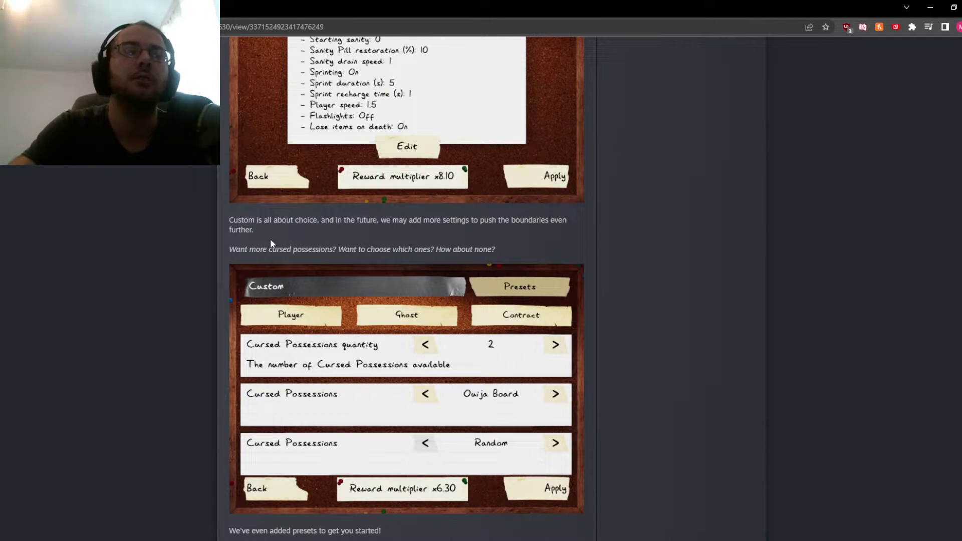
{"action": "left_click_drag", "start_coordinate": [250, 248], "coordinate": [441, 250]}
{"action": "left_click", "coordinate": [442, 249]}
{"action": "scroll", "coordinate": [495, 256], "scroll_direction": "down", "scroll_amount": 2}
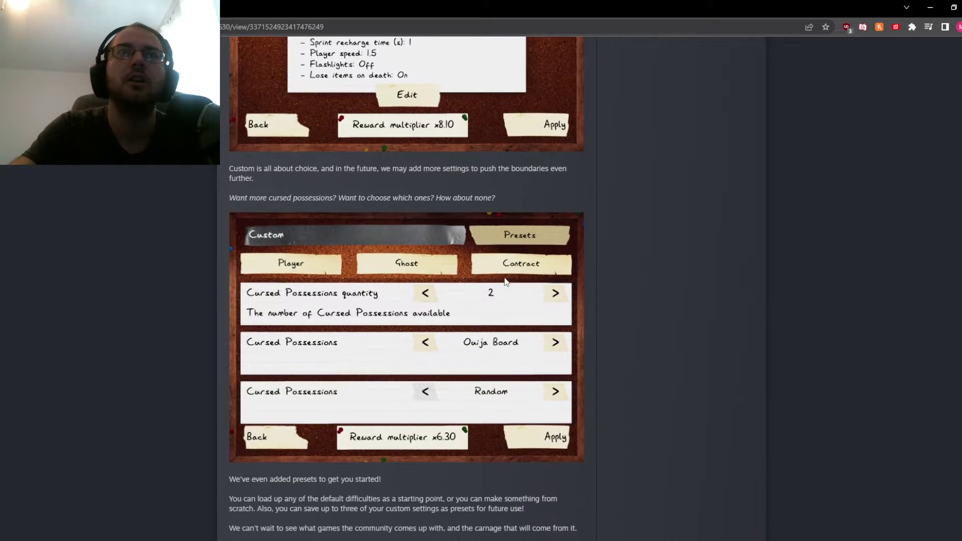
{"action": "scroll", "coordinate": [343, 259], "scroll_direction": "down", "scroll_amount": 2}
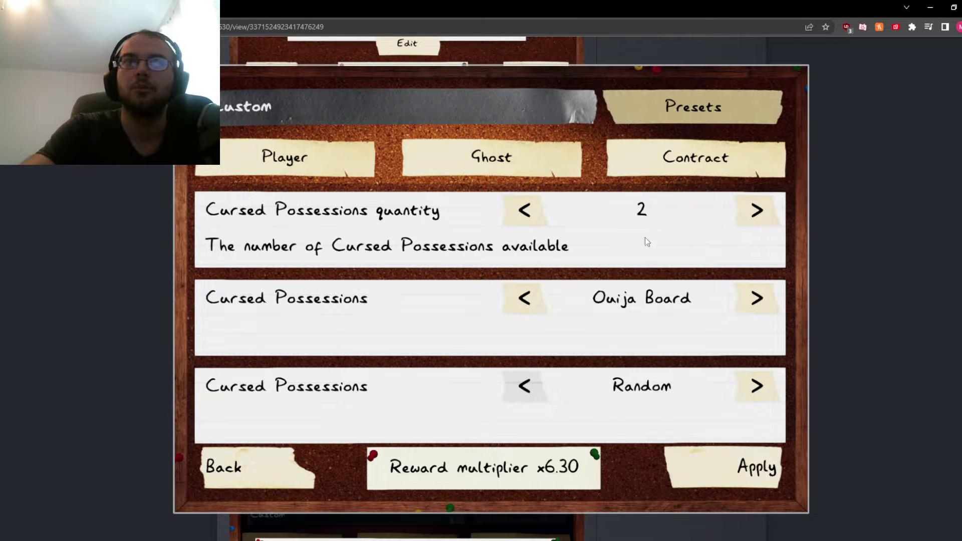
{"action": "left_click", "coordinate": [678, 277]}
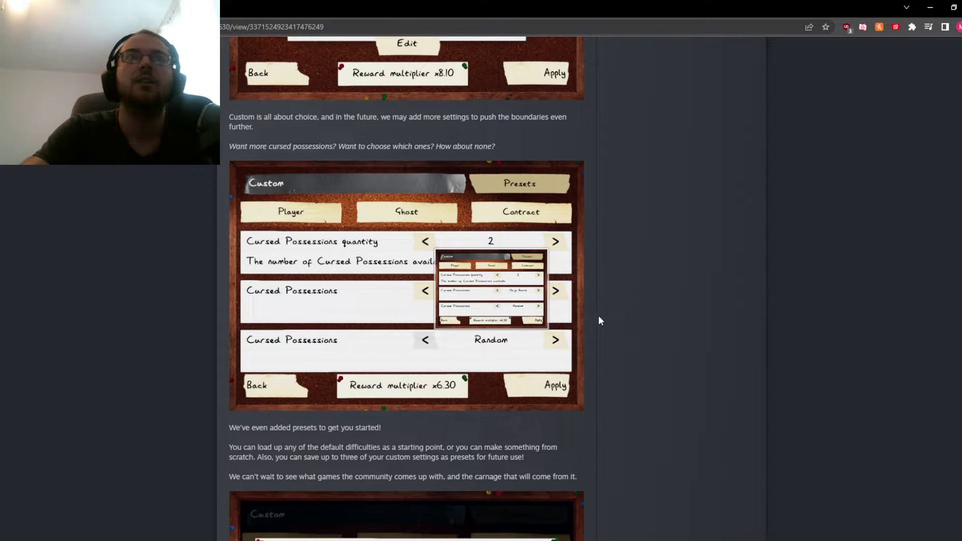
{"action": "left_click", "coordinate": [603, 322]}
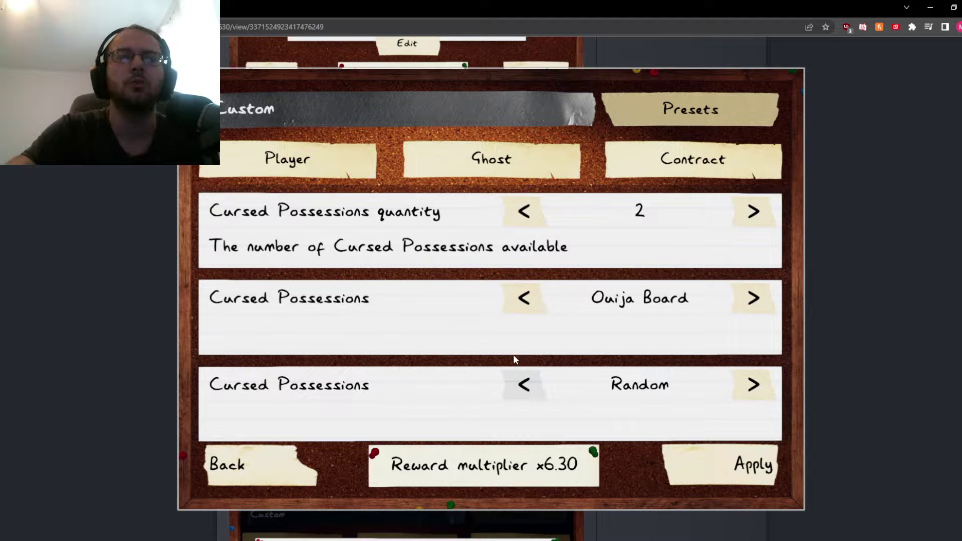
Switch the preset chooser screenshot between enlarged and smaller views, ending at the smaller overlay.
{"action": "left_click", "coordinate": [755, 341]}
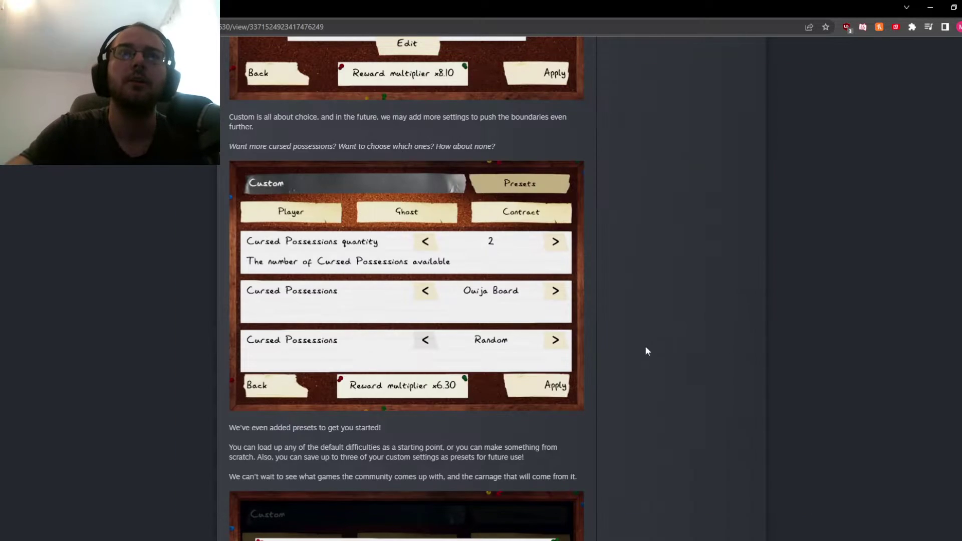
{"action": "left_click", "coordinate": [628, 347]}
{"action": "scroll", "coordinate": [685, 326], "scroll_direction": "down", "scroll_amount": 3}
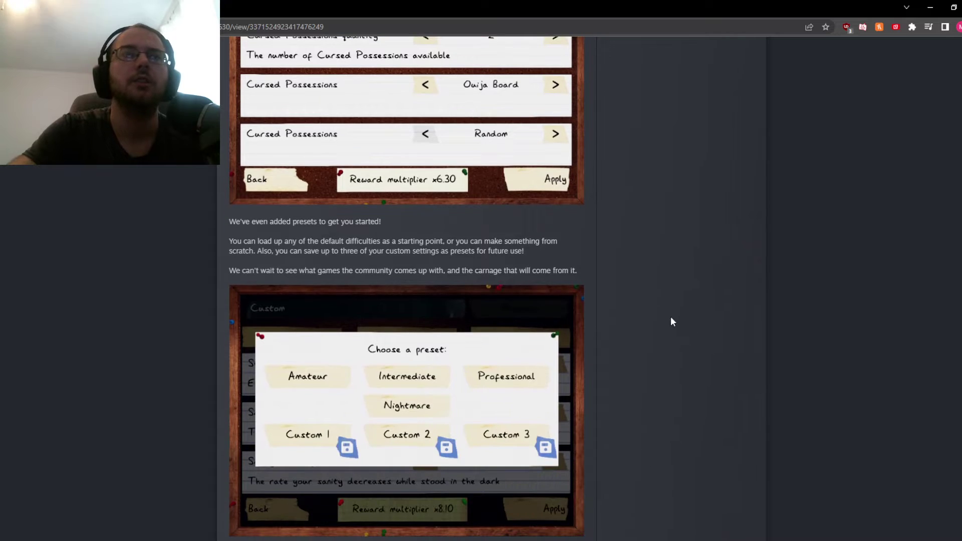
{"action": "scroll", "coordinate": [670, 317], "scroll_direction": "down", "scroll_amount": 1}
{"action": "left_click", "coordinate": [355, 328]}
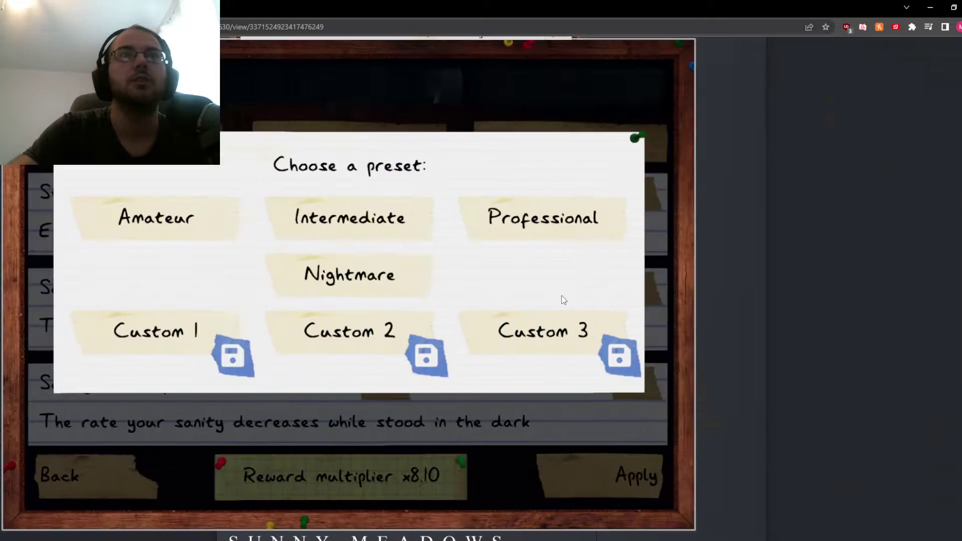
{"action": "left_click", "coordinate": [586, 293]}
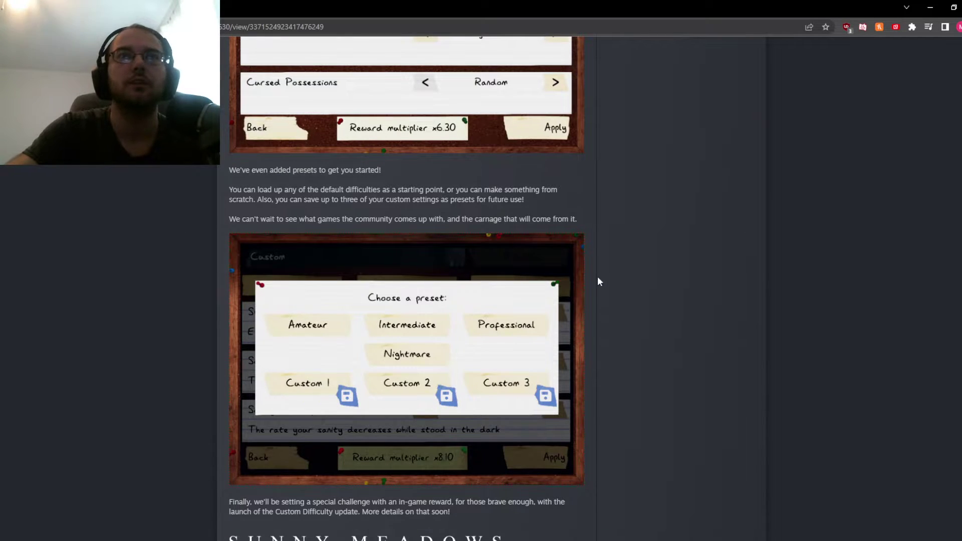
{"action": "left_click", "coordinate": [549, 353]}
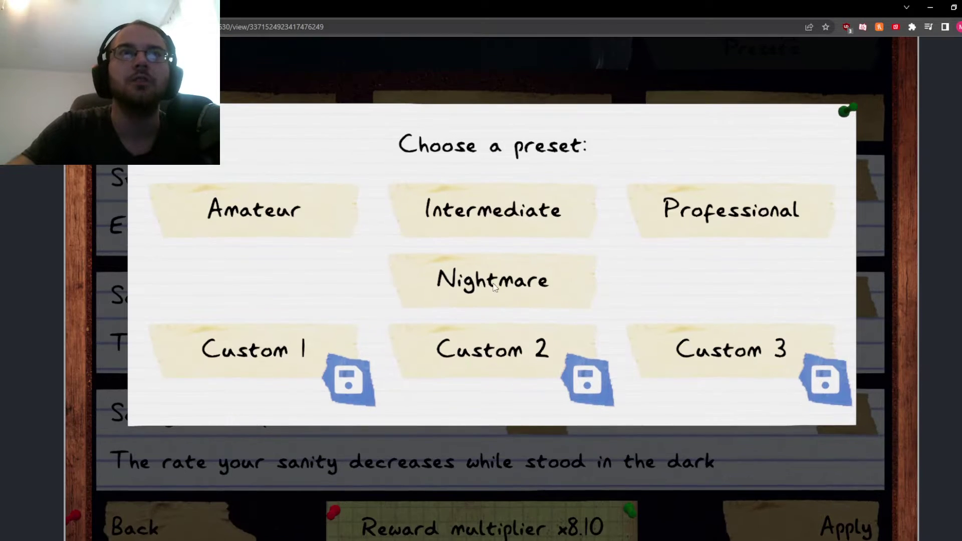
{"action": "left_click", "coordinate": [425, 320]}
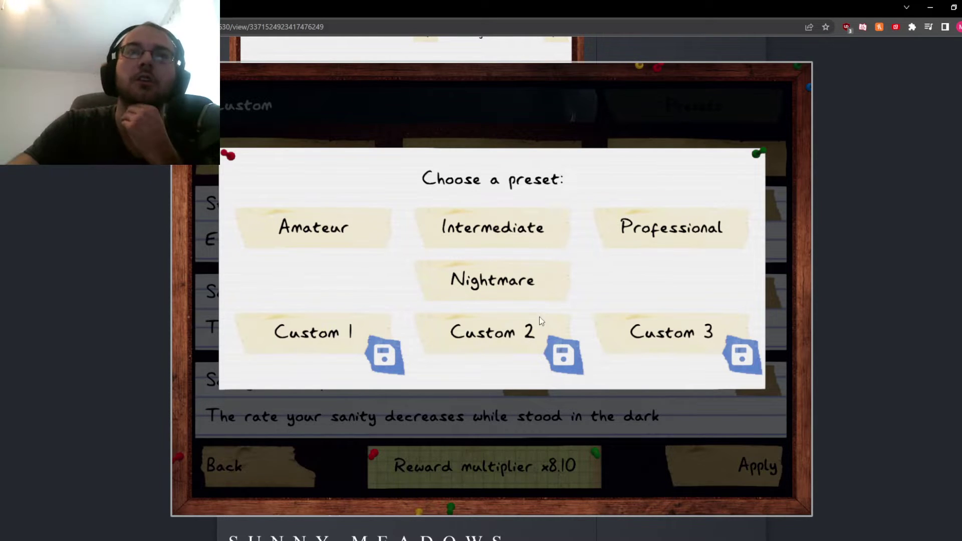
{"action": "left_click", "coordinate": [730, 375]}
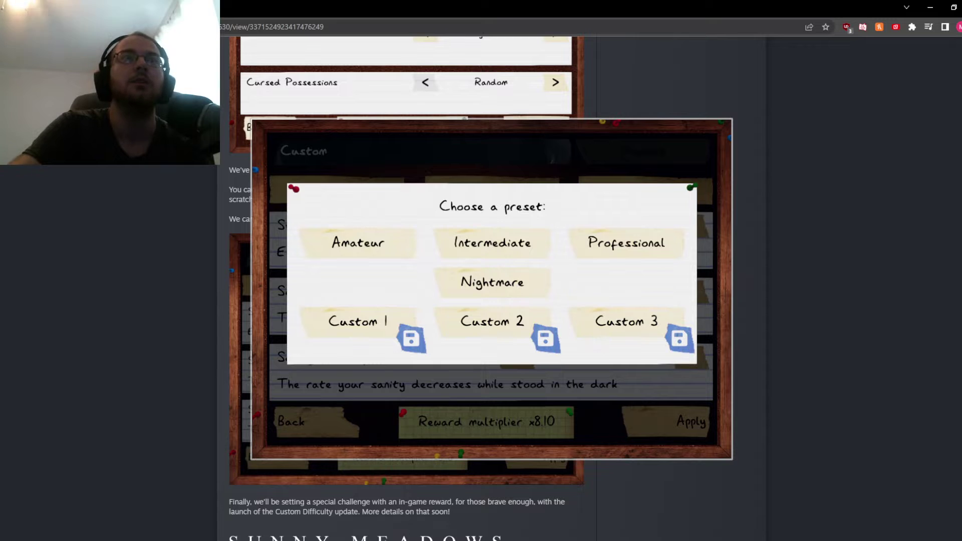
Close the preset screenshot and highlight the end of the challenge paragraph, including 'details on'.
{"action": "left_click", "coordinate": [769, 353]}
{"action": "scroll", "coordinate": [470, 325], "scroll_direction": "down", "scroll_amount": 1}
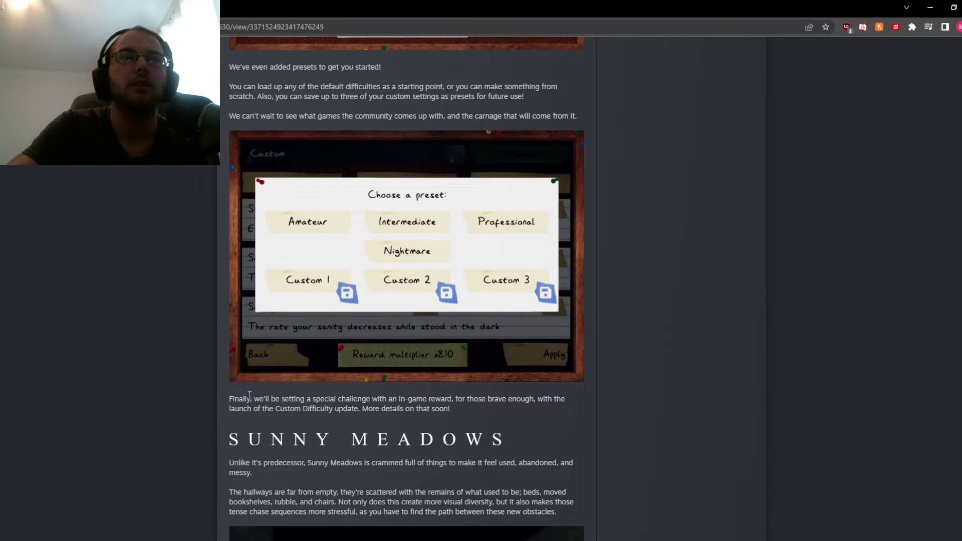
{"action": "left_click_drag", "start_coordinate": [387, 398], "coordinate": [502, 411]}
{"action": "left_click", "coordinate": [467, 401]}
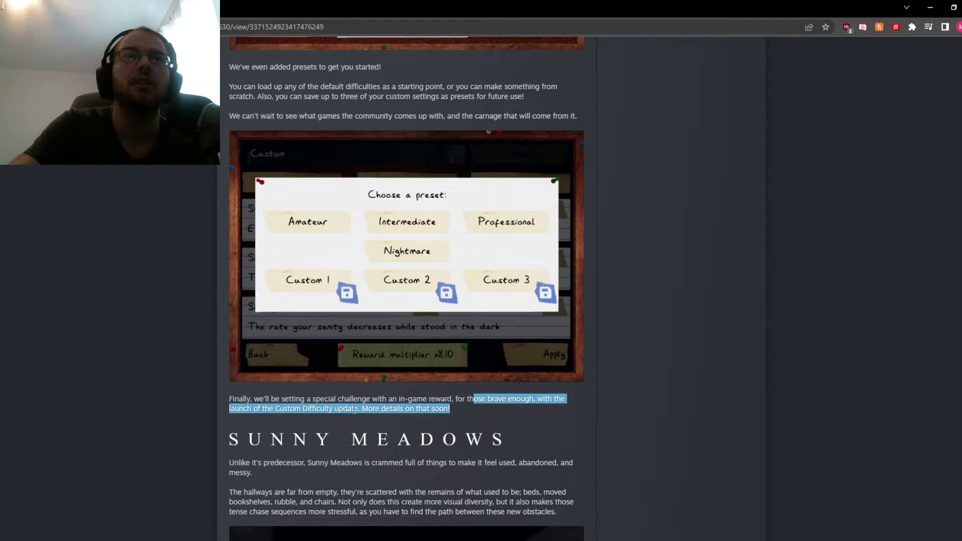
{"action": "left_click", "coordinate": [374, 411]}
{"action": "left_click_drag", "start_coordinate": [387, 408], "coordinate": [426, 408]}
{"action": "left_click", "coordinate": [456, 408]}
Highlight the phrases 'a special challenge' and 'in-game reward' while reading on.
{"action": "left_click_drag", "start_coordinate": [307, 400], "coordinate": [370, 399]}
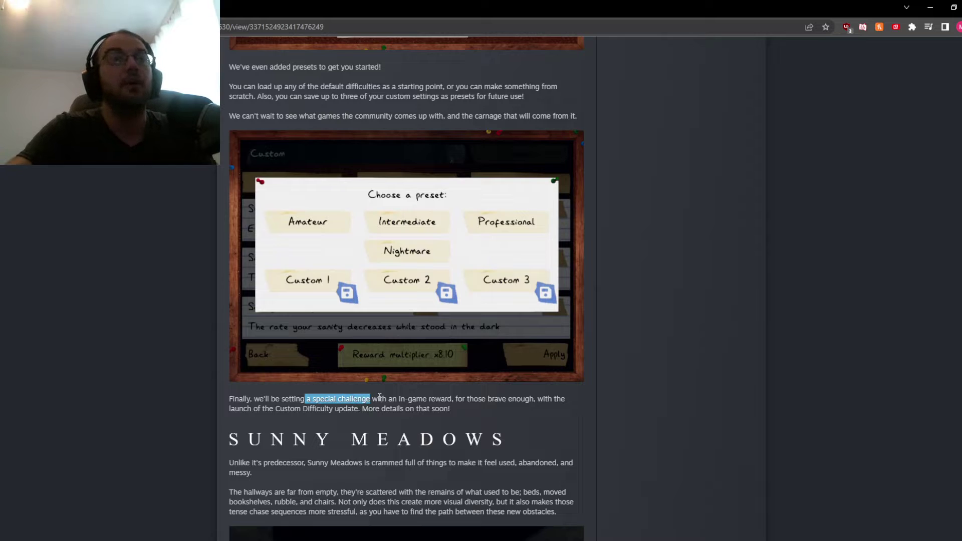
{"action": "left_click", "coordinate": [380, 398]}
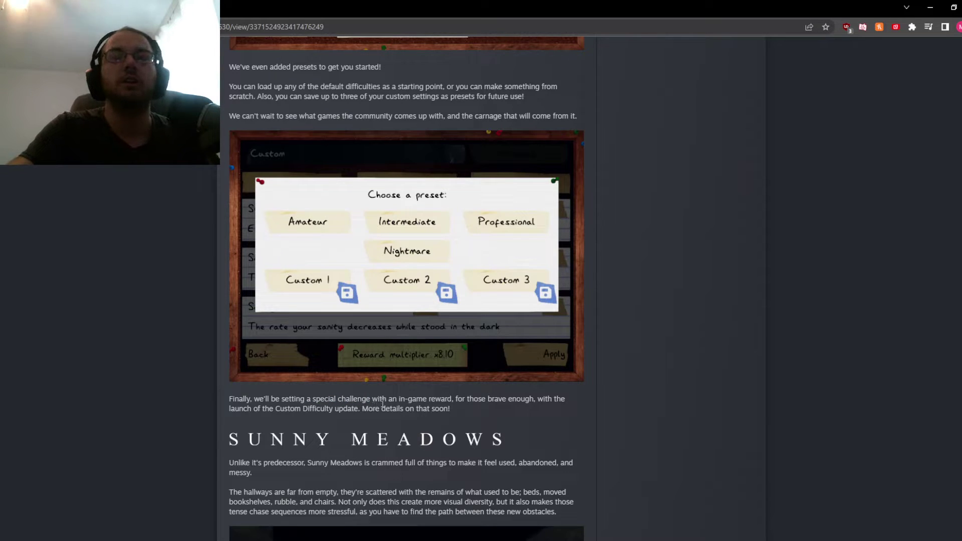
{"action": "left_click_drag", "start_coordinate": [397, 399], "coordinate": [440, 399]}
{"action": "left_click", "coordinate": [454, 401]}
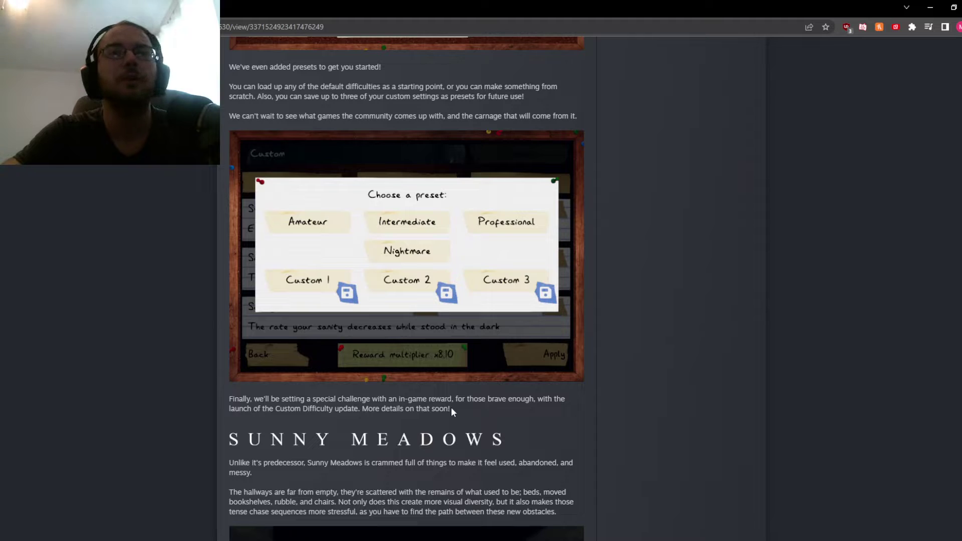
{"action": "scroll", "coordinate": [451, 406], "scroll_direction": "down", "scroll_amount": 2}
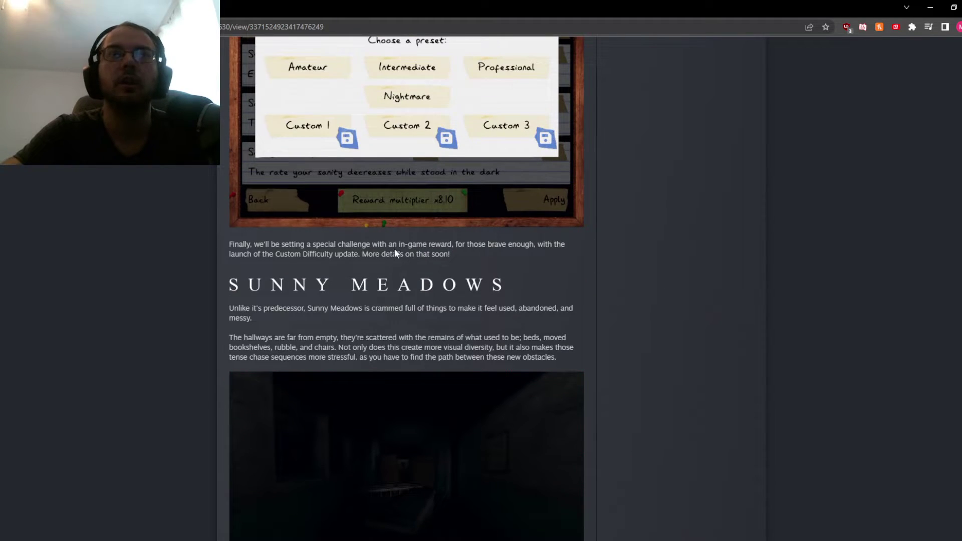
{"action": "left_click_drag", "start_coordinate": [388, 244], "coordinate": [451, 249]}
{"action": "left_click", "coordinate": [449, 255]}
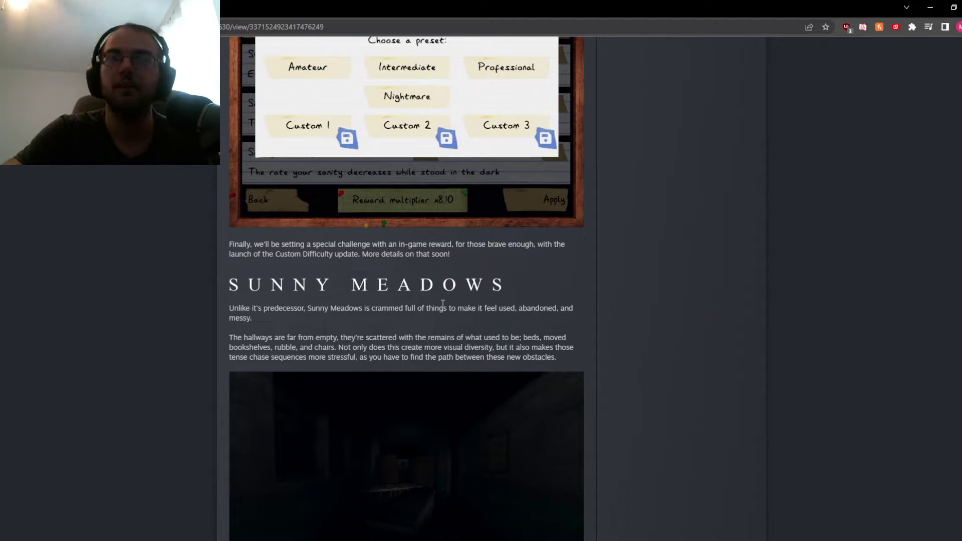
{"action": "scroll", "coordinate": [445, 291], "scroll_direction": "down", "scroll_amount": 1}
{"action": "scroll", "coordinate": [444, 291], "scroll_direction": "down", "scroll_amount": 1}
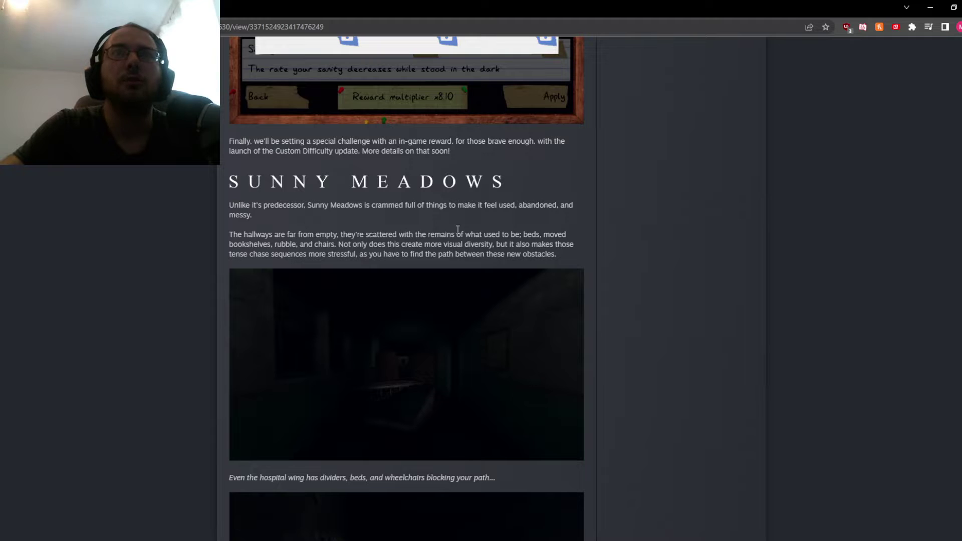
Highlight words in the Sunny Meadows rubble paragraph, including 'this create more'.
{"action": "double_click", "coordinate": [304, 244]}
{"action": "left_click", "coordinate": [331, 244]}
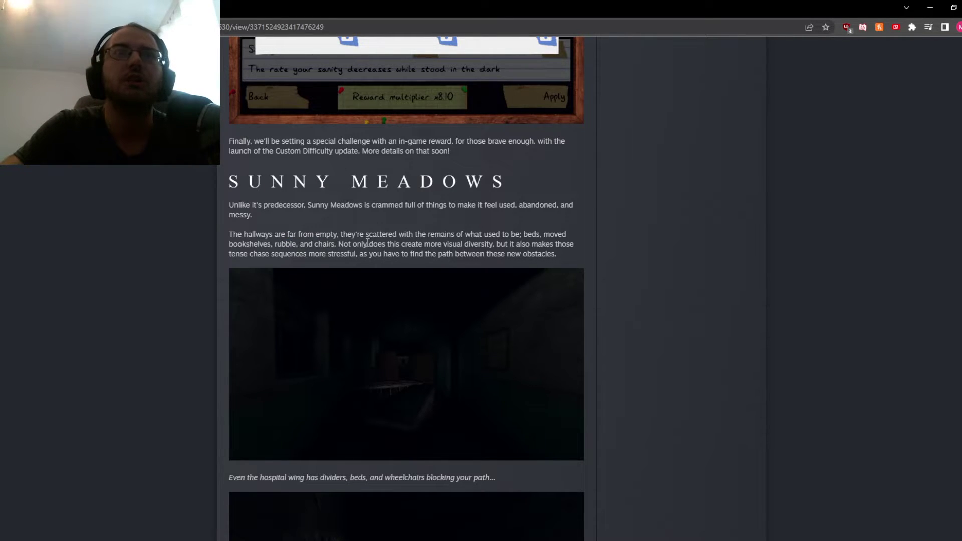
{"action": "left_click_drag", "start_coordinate": [376, 244], "coordinate": [448, 245]}
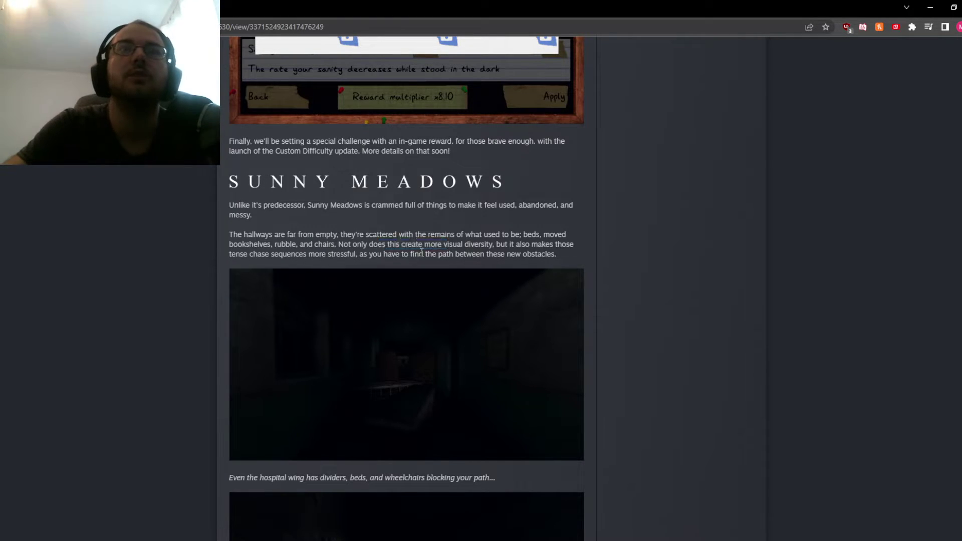
{"action": "scroll", "coordinate": [494, 259], "scroll_direction": "down", "scroll_amount": 1}
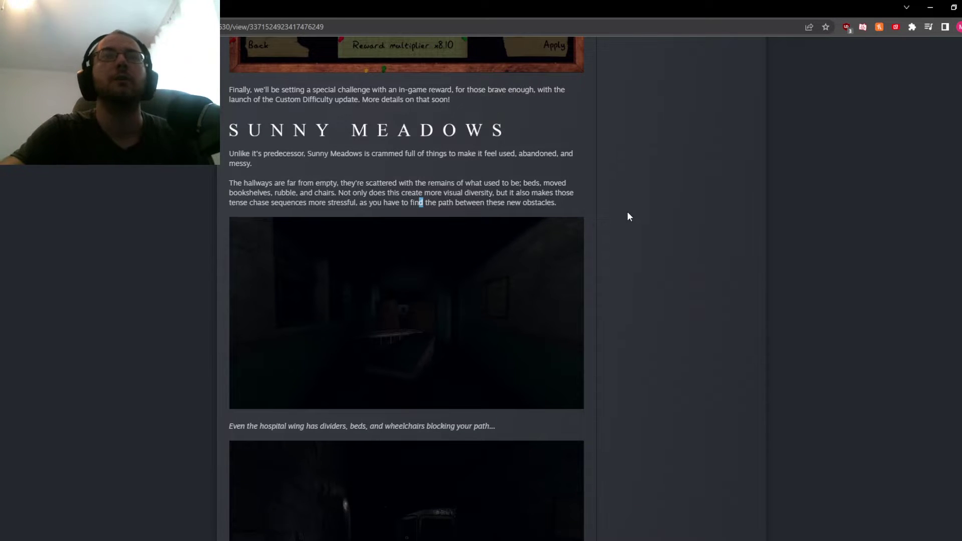
View the dark hallway screenshot and the second Sunny Meadows screenshot enlarged, closing each.
{"action": "left_click", "coordinate": [588, 245]}
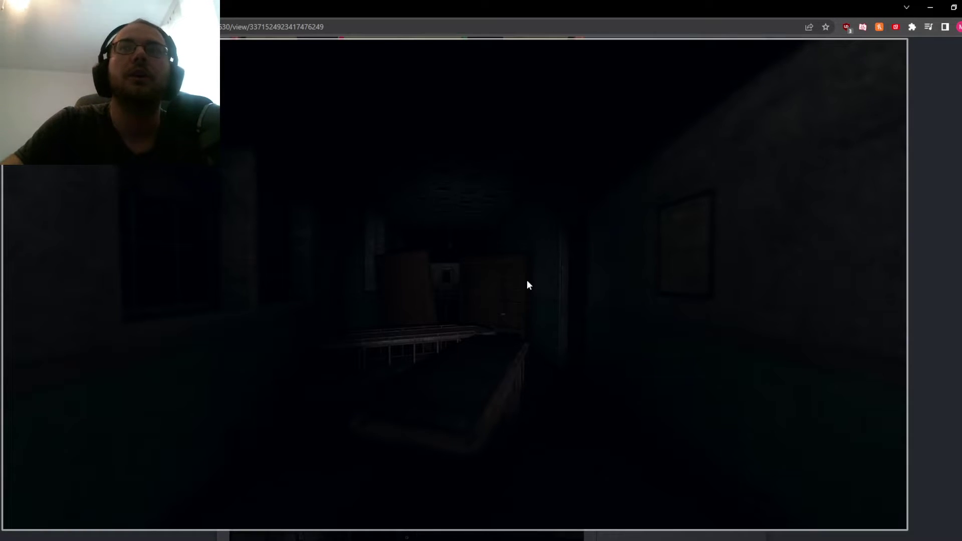
{"action": "scroll", "coordinate": [526, 275], "scroll_direction": "up", "scroll_amount": 1}
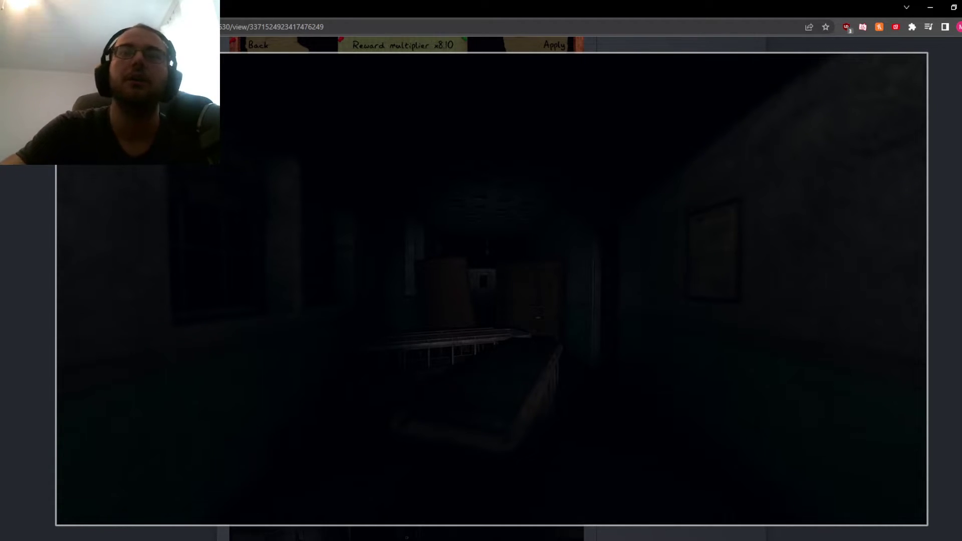
{"action": "left_click", "coordinate": [631, 287]}
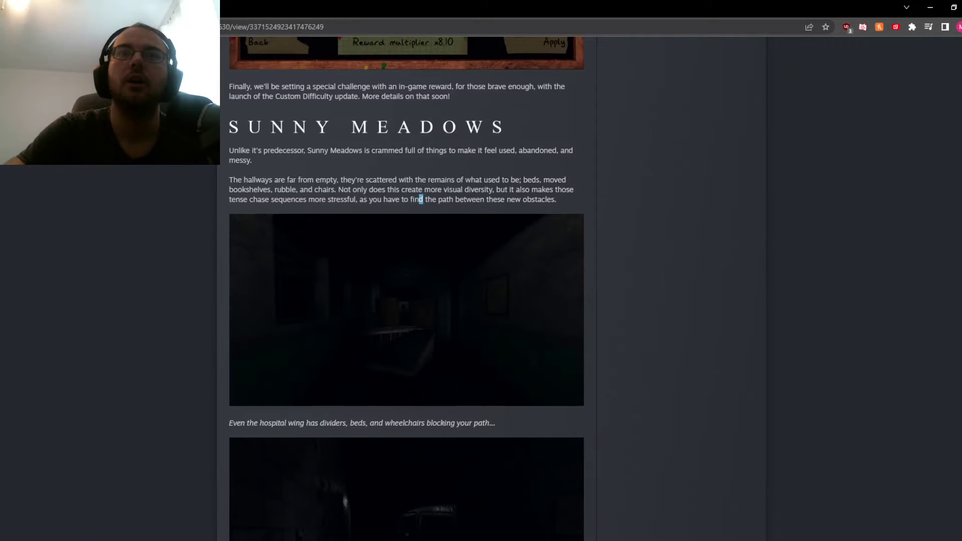
{"action": "scroll", "coordinate": [421, 225], "scroll_direction": "down", "scroll_amount": 3}
{"action": "scroll", "coordinate": [421, 226], "scroll_direction": "down", "scroll_amount": 2}
{"action": "left_click", "coordinate": [465, 329]}
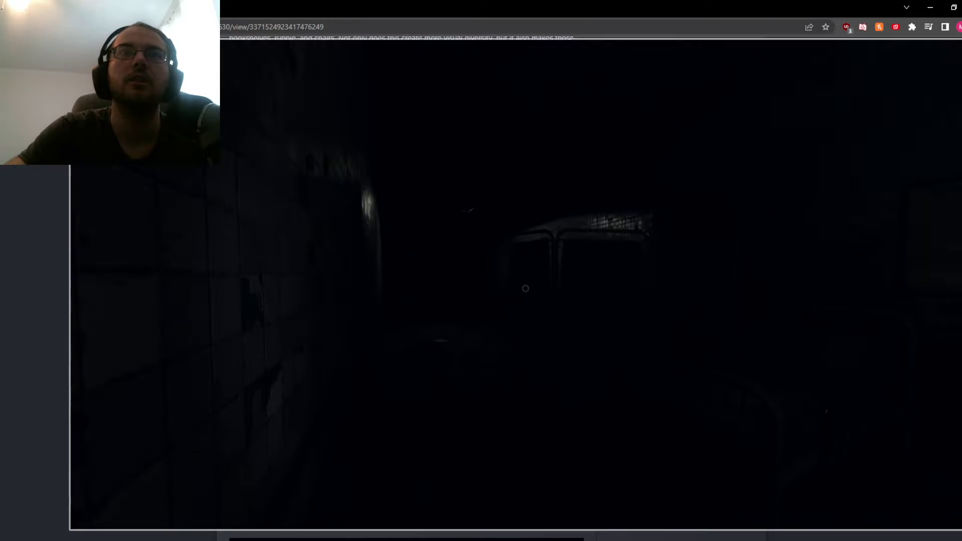
{"action": "left_click", "coordinate": [469, 325]}
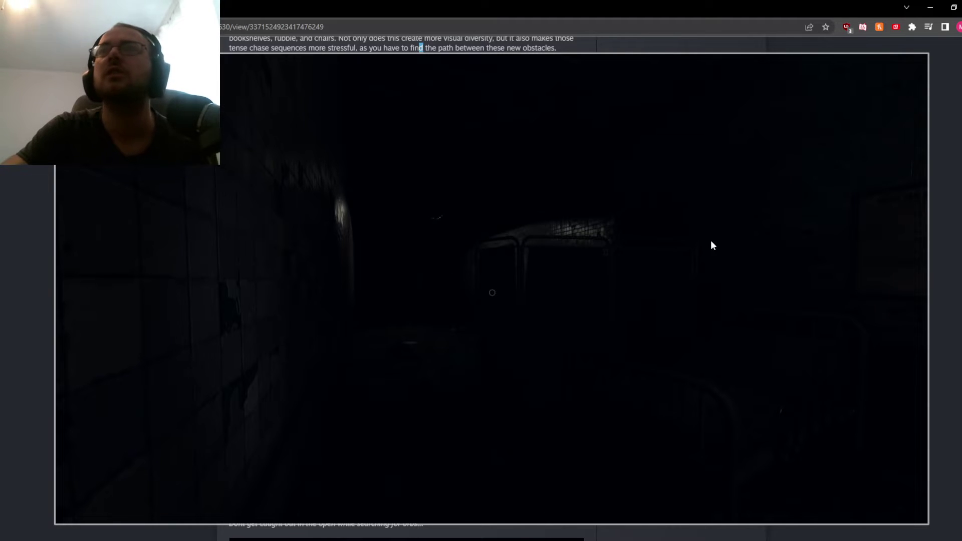
Close the enlarged Sunny Meadows screenshot to return to the article.
{"action": "left_click", "coordinate": [476, 267]}
{"action": "scroll", "coordinate": [535, 215], "scroll_direction": "down", "scroll_amount": 1}
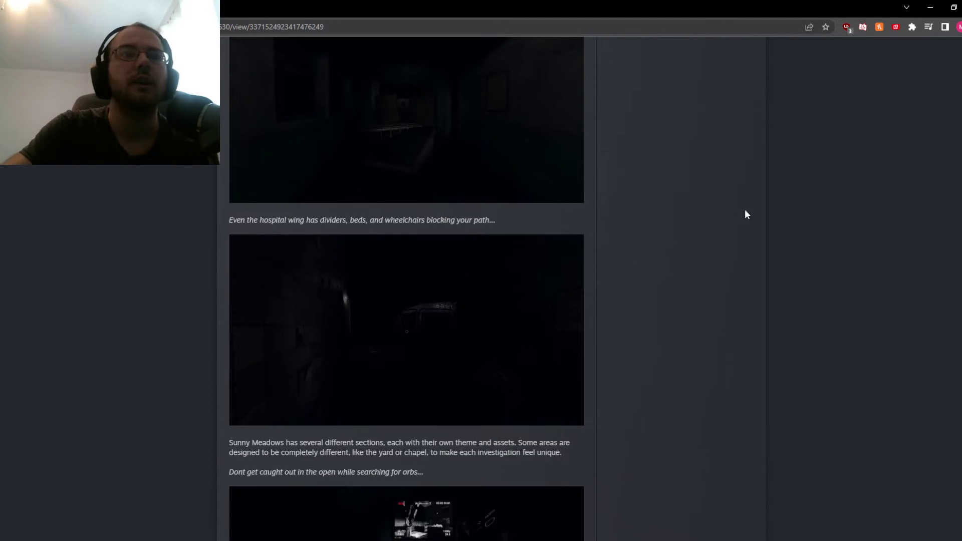
{"action": "scroll", "coordinate": [757, 211], "scroll_direction": "down", "scroll_amount": 1}
{"action": "scroll", "coordinate": [677, 240], "scroll_direction": "down", "scroll_amount": 1}
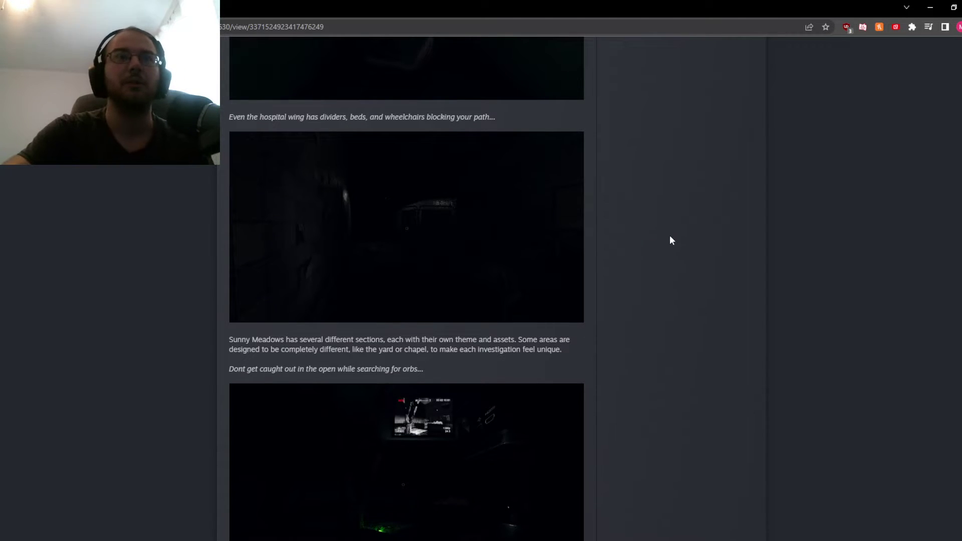
{"action": "scroll", "coordinate": [671, 235], "scroll_direction": "down", "scroll_amount": 1}
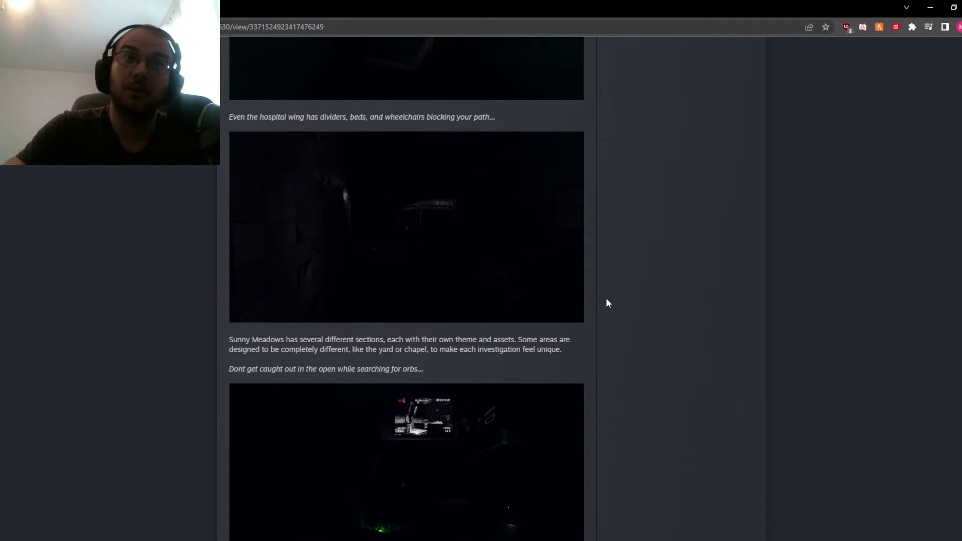
{"action": "scroll", "coordinate": [605, 297], "scroll_direction": "down", "scroll_amount": 1}
{"action": "scroll", "coordinate": [617, 296], "scroll_direction": "down", "scroll_amount": 1}
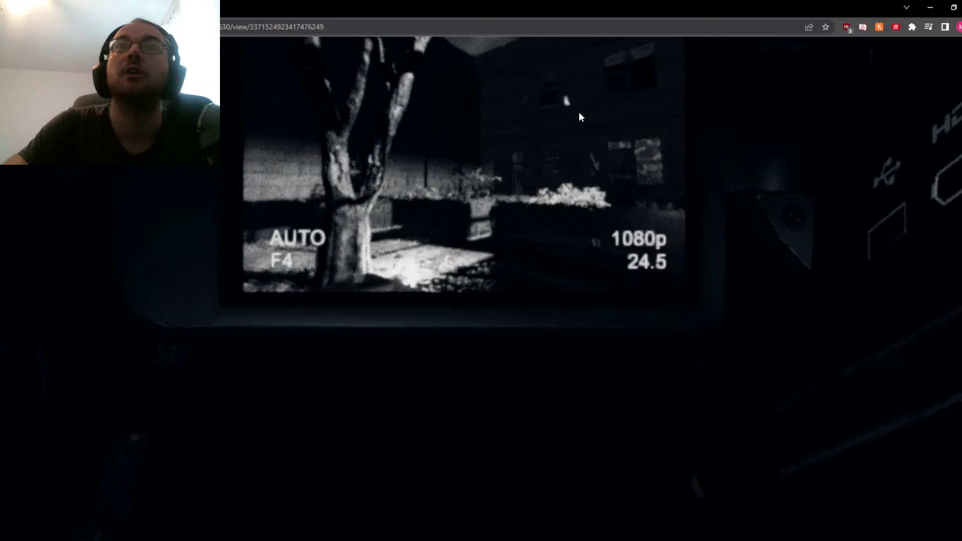
Leave full-window view of the camera screenshot, re-view the candle scene, then close the lightbox.
{"action": "double_click", "coordinate": [569, 121]}
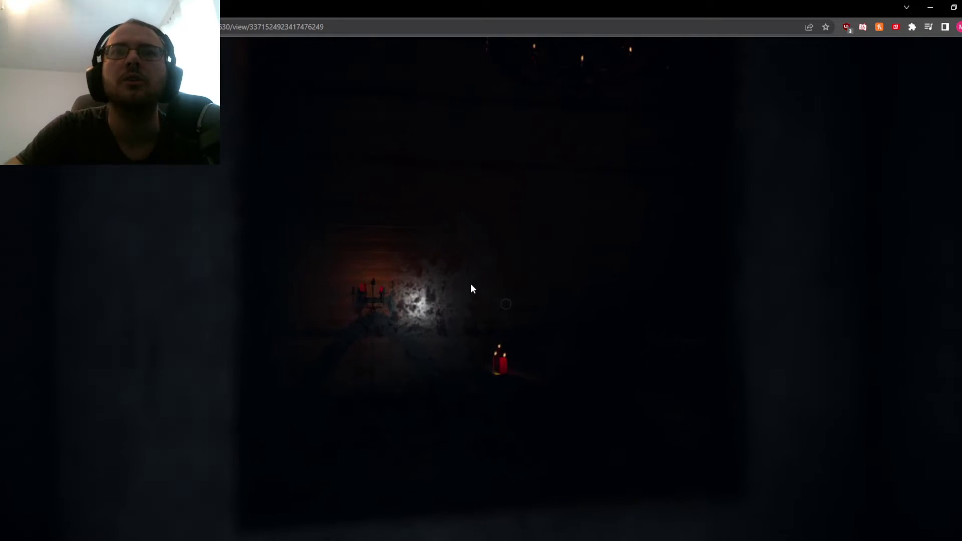
{"action": "left_click", "coordinate": [474, 284]}
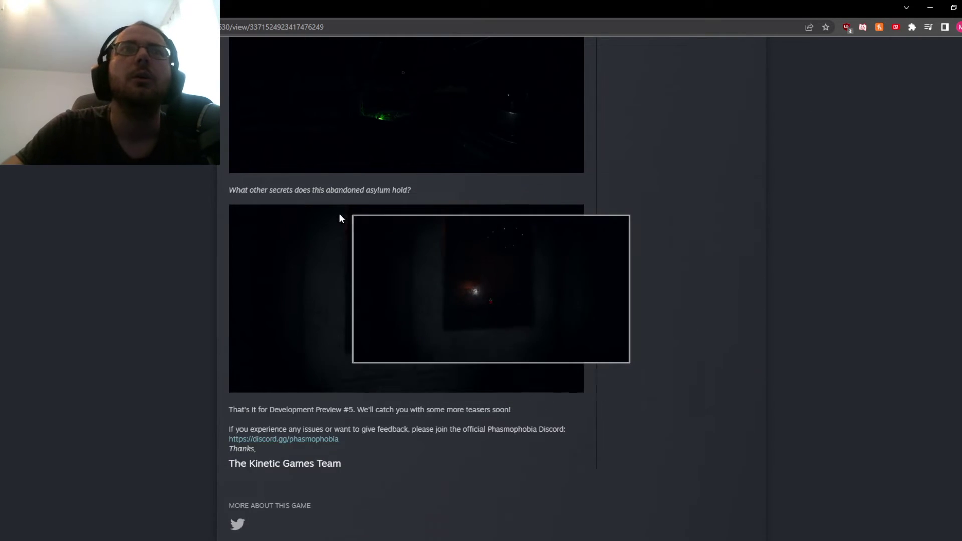
{"action": "left_click", "coordinate": [475, 244]}
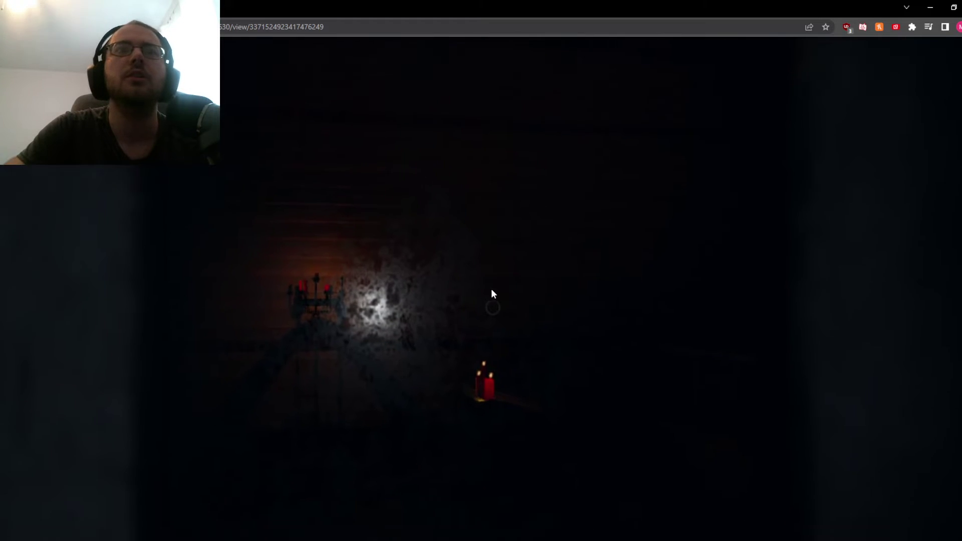
{"action": "left_click", "coordinate": [507, 289]}
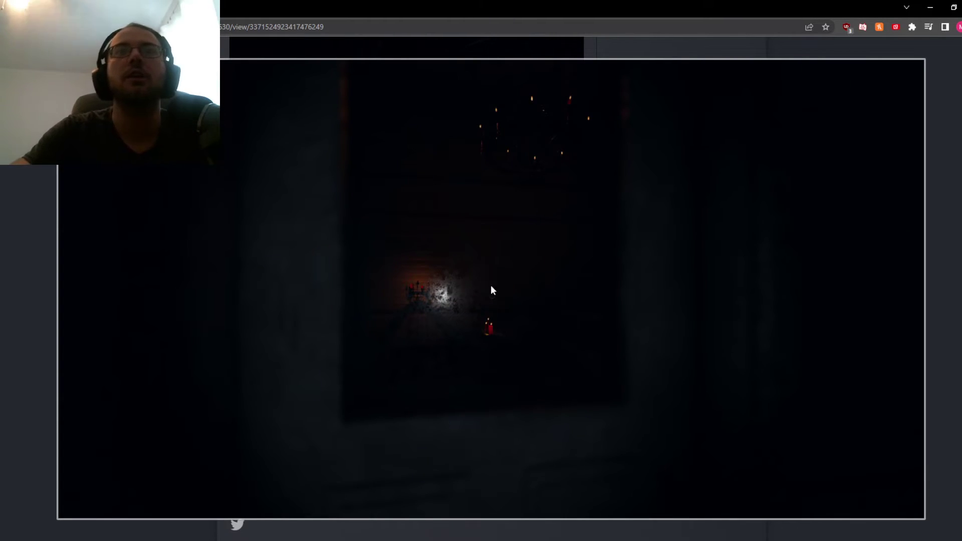
{"action": "left_click", "coordinate": [581, 199]}
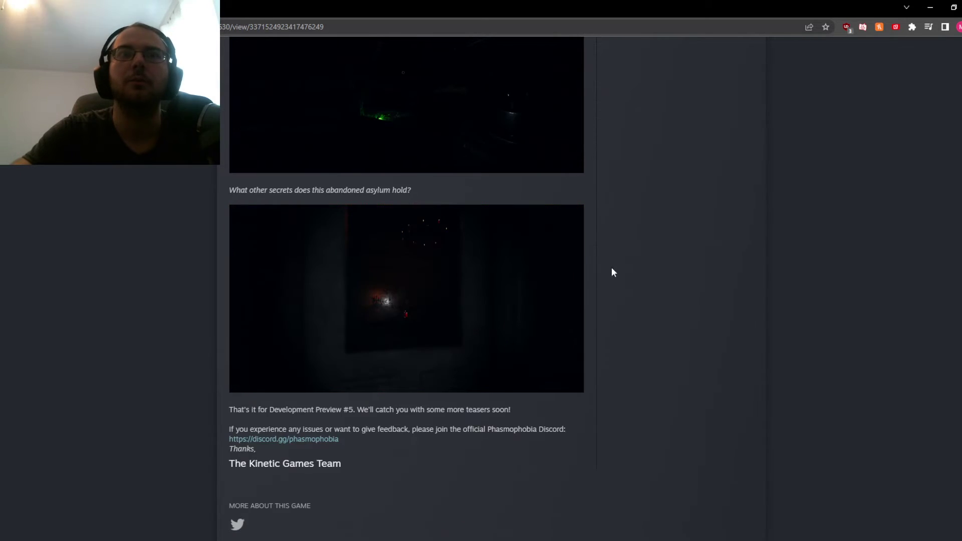
{"action": "scroll", "coordinate": [617, 264], "scroll_direction": "down", "scroll_amount": 1}
{"action": "key", "text": "alt+Left"}
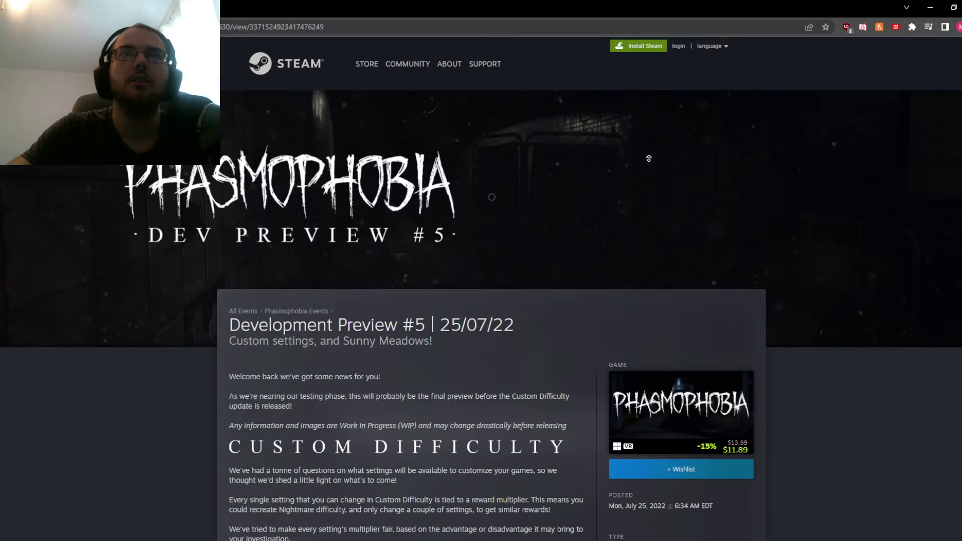
{"action": "scroll", "coordinate": [621, 223], "scroll_direction": "down", "scroll_amount": 10}
{"action": "scroll", "coordinate": [619, 225], "scroll_direction": "down", "scroll_amount": 5}
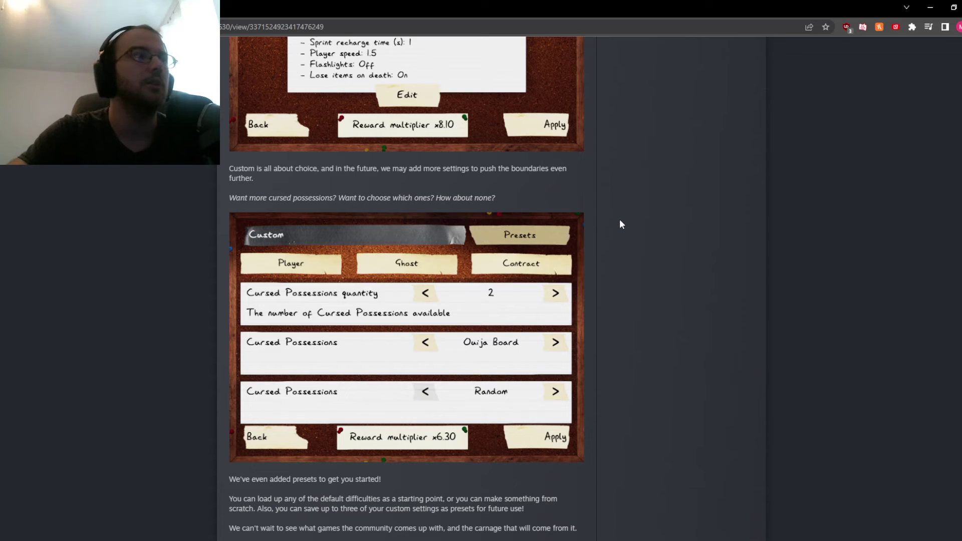
{"action": "scroll", "coordinate": [546, 272], "scroll_direction": "up", "scroll_amount": 1}
{"action": "scroll", "coordinate": [677, 281], "scroll_direction": "down", "scroll_amount": 1}
{"action": "scroll", "coordinate": [626, 237], "scroll_direction": "up", "scroll_amount": 2}
{"action": "scroll", "coordinate": [626, 237], "scroll_direction": "up", "scroll_amount": 1}
{"action": "scroll", "coordinate": [375, 158], "scroll_direction": "down", "scroll_amount": 2}
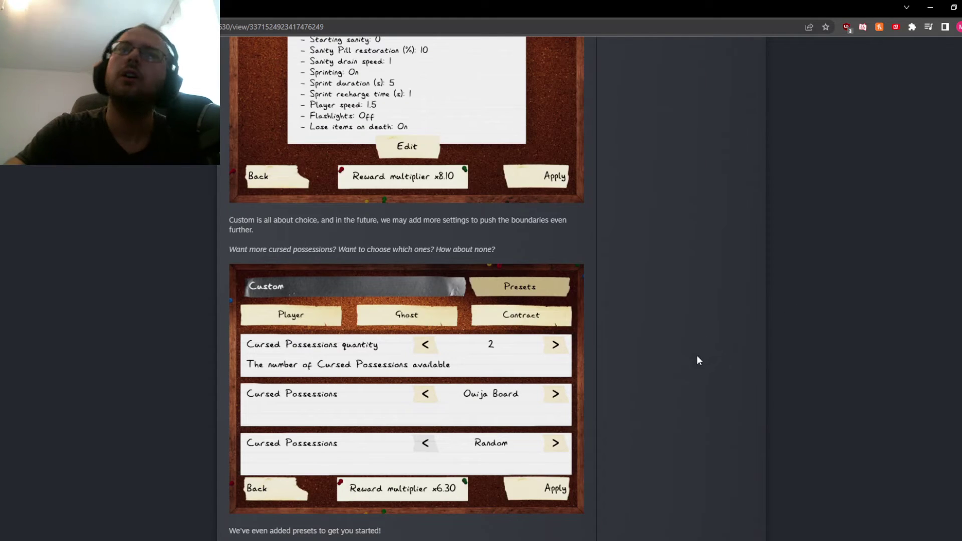
{"action": "scroll", "coordinate": [697, 355], "scroll_direction": "up", "scroll_amount": 4}
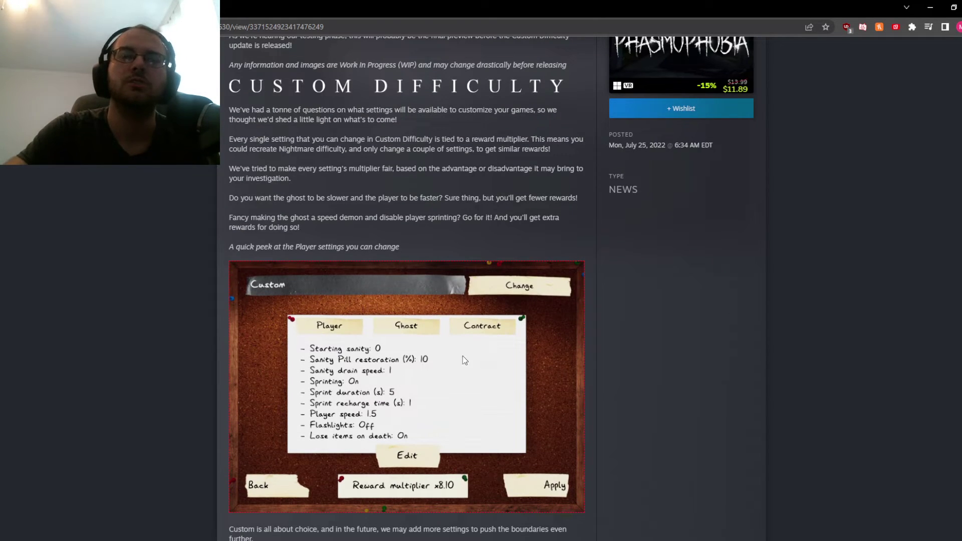
{"action": "scroll", "coordinate": [351, 334], "scroll_direction": "down", "scroll_amount": 2}
{"action": "scroll", "coordinate": [351, 334], "scroll_direction": "down", "scroll_amount": 3}
{"action": "scroll", "coordinate": [368, 322], "scroll_direction": "down", "scroll_amount": 2}
{"action": "scroll", "coordinate": [369, 322], "scroll_direction": "down", "scroll_amount": 1}
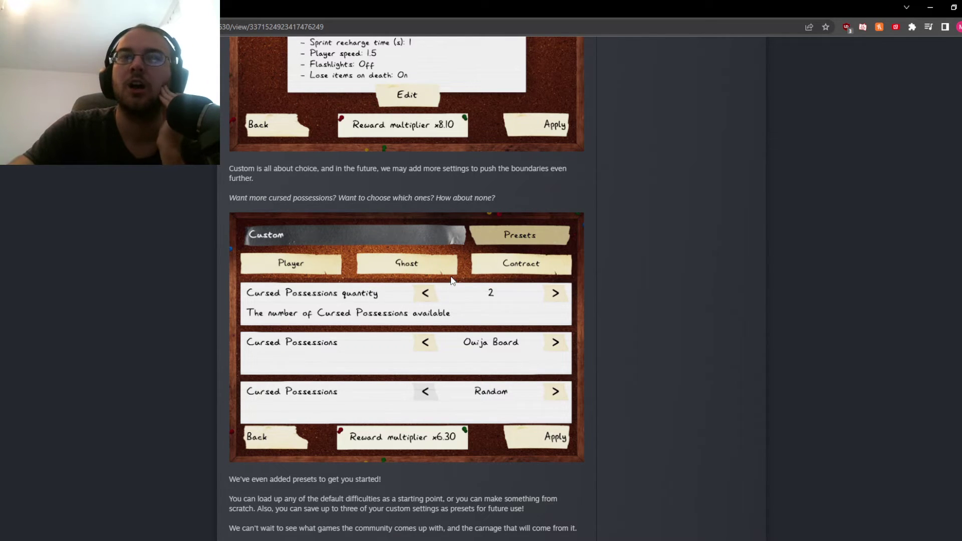
{"action": "scroll", "coordinate": [448, 288], "scroll_direction": "up", "scroll_amount": 3}
{"action": "scroll", "coordinate": [413, 225], "scroll_direction": "up", "scroll_amount": 5}
{"action": "scroll", "coordinate": [375, 154], "scroll_direction": "up", "scroll_amount": 2}
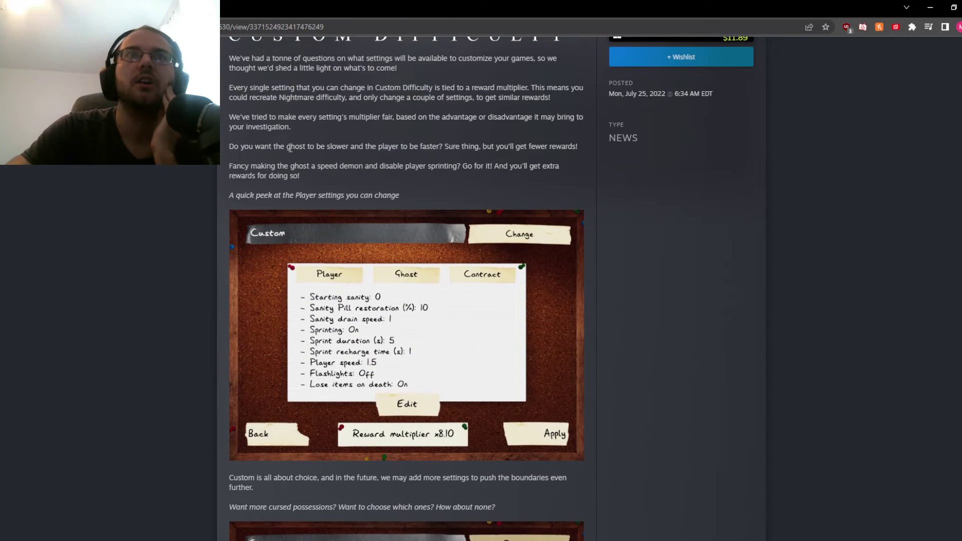
{"action": "left_click_drag", "start_coordinate": [286, 146], "coordinate": [358, 148]}
{"action": "left_click", "coordinate": [359, 161]}
{"action": "left_click_drag", "start_coordinate": [290, 166], "coordinate": [360, 174]}
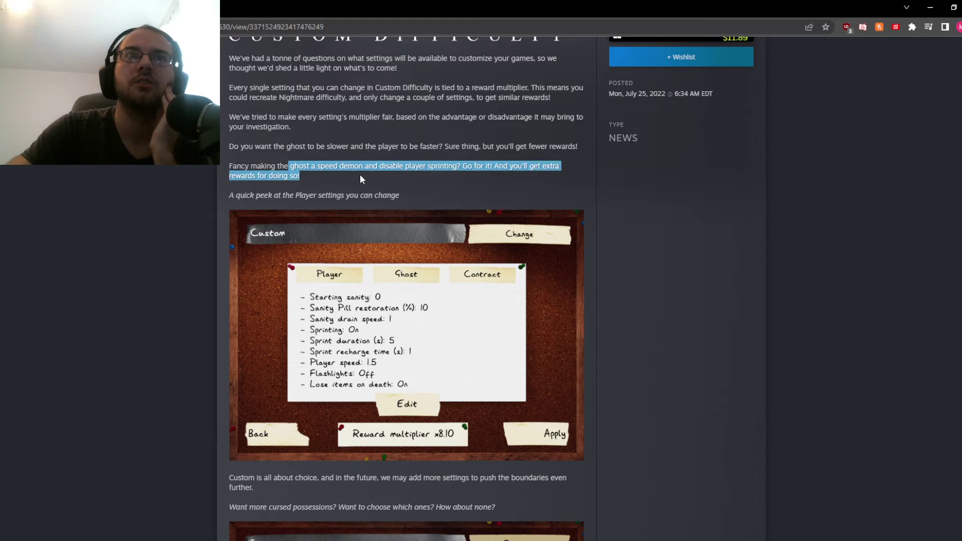
{"action": "left_click", "coordinate": [360, 175]}
{"action": "scroll", "coordinate": [360, 301], "scroll_direction": "down", "scroll_amount": 2}
{"action": "scroll", "coordinate": [366, 376], "scroll_direction": "down", "scroll_amount": 1}
{"action": "scroll", "coordinate": [366, 443], "scroll_direction": "down", "scroll_amount": 3}
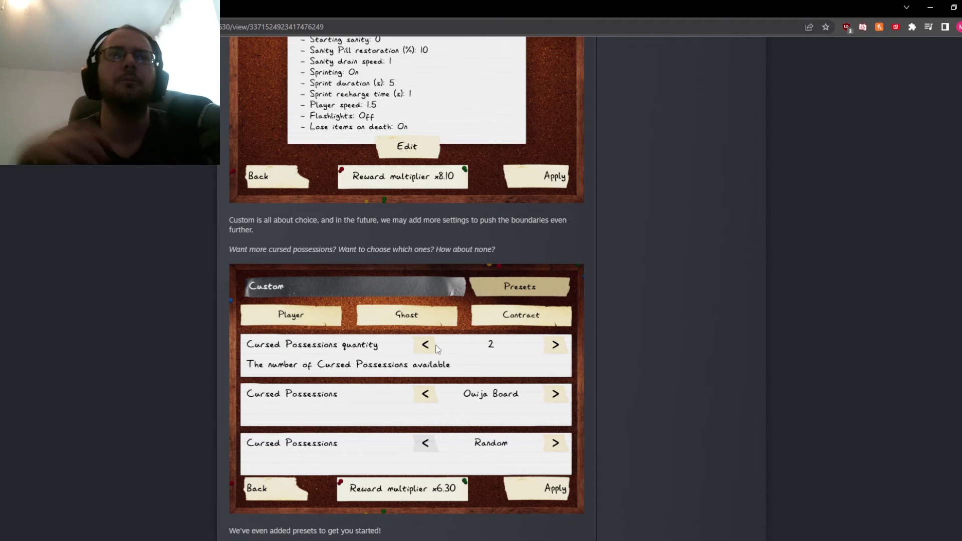
{"action": "scroll", "coordinate": [451, 345], "scroll_direction": "up", "scroll_amount": 3}
{"action": "scroll", "coordinate": [458, 342], "scroll_direction": "down", "scroll_amount": 2}
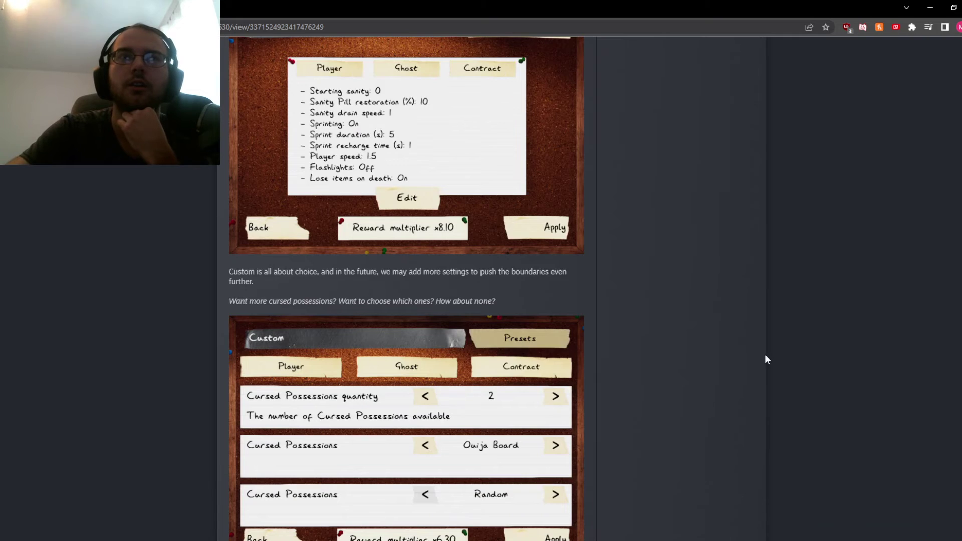
{"action": "scroll", "coordinate": [764, 354], "scroll_direction": "down", "scroll_amount": 1}
{"action": "scroll", "coordinate": [745, 338], "scroll_direction": "down", "scroll_amount": 1}
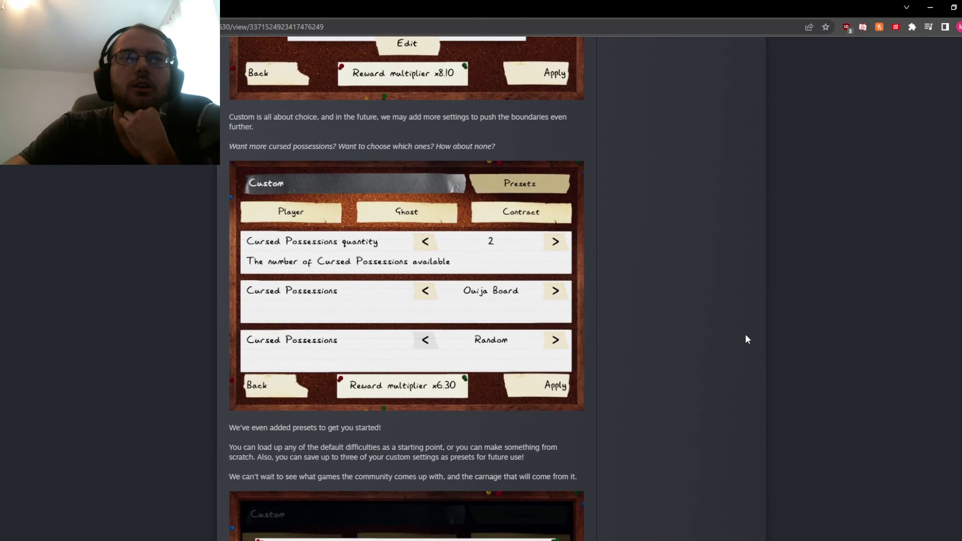
{"action": "scroll", "coordinate": [745, 334], "scroll_direction": "up", "scroll_amount": 5}
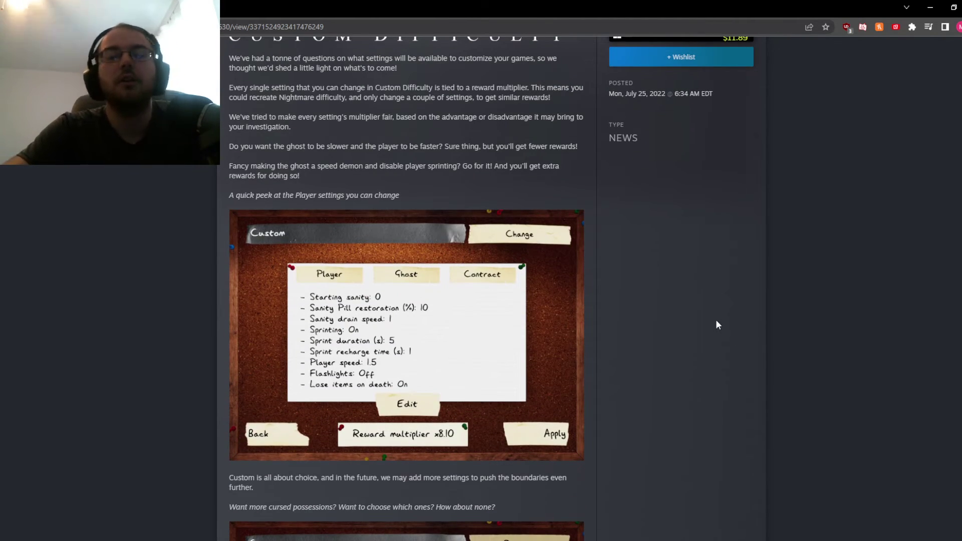
{"action": "scroll", "coordinate": [652, 270], "scroll_direction": "down", "scroll_amount": 1}
{"action": "scroll", "coordinate": [652, 270], "scroll_direction": "down", "scroll_amount": 1}
{"action": "scroll", "coordinate": [644, 301], "scroll_direction": "down", "scroll_amount": 1}
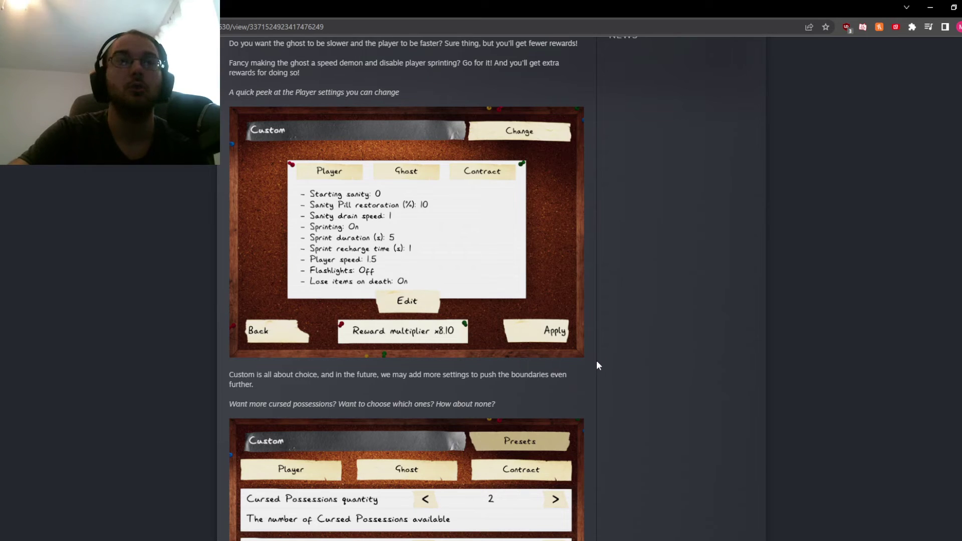
{"action": "scroll", "coordinate": [612, 334], "scroll_direction": "up", "scroll_amount": 3}
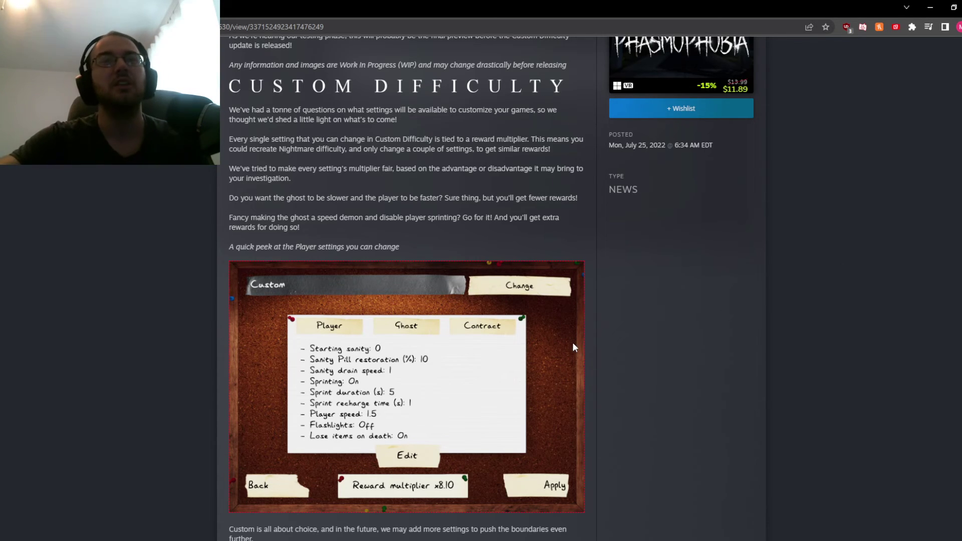
{"action": "left_click", "coordinate": [580, 352]}
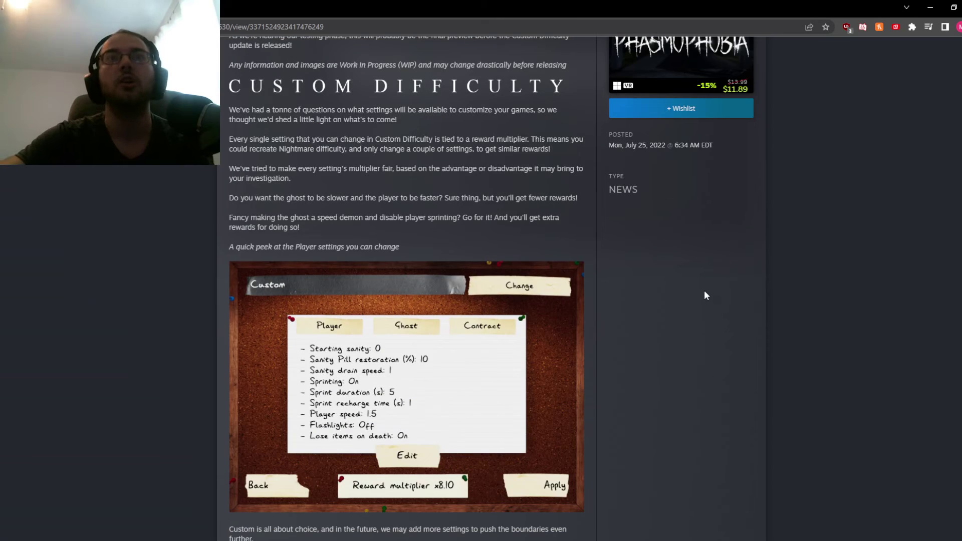
{"action": "scroll", "coordinate": [705, 291], "scroll_direction": "down", "scroll_amount": 1}
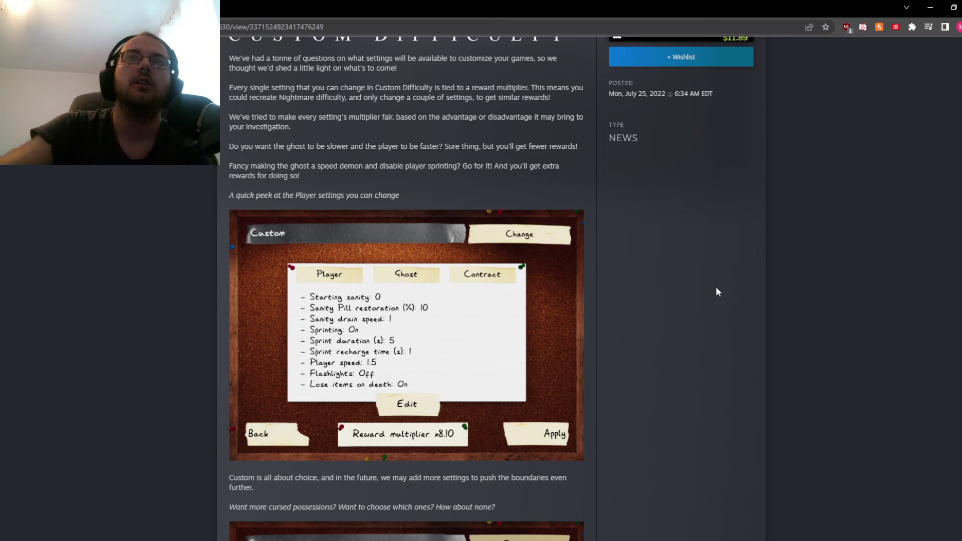
{"action": "scroll", "coordinate": [714, 286], "scroll_direction": "down", "scroll_amount": 1}
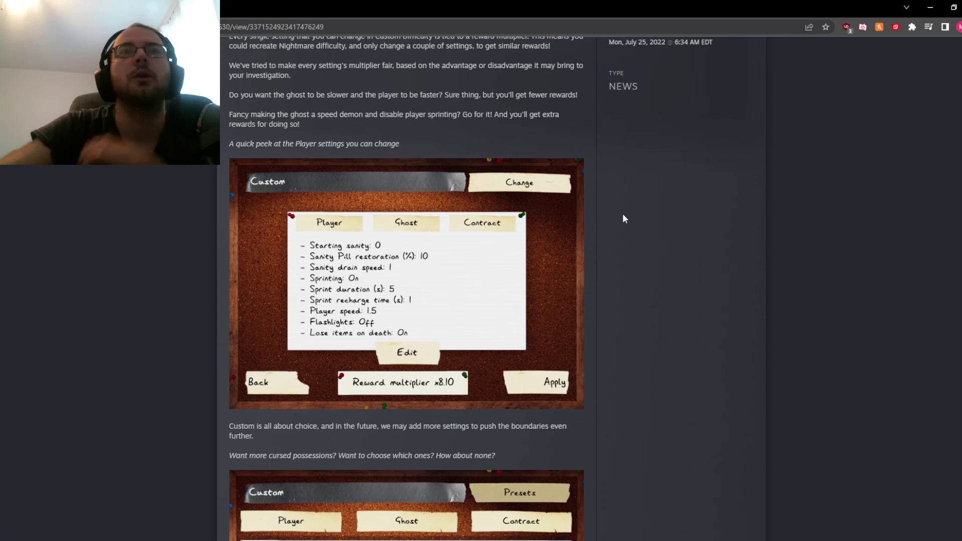
{"action": "scroll", "coordinate": [622, 216], "scroll_direction": "down", "scroll_amount": 4}
{"action": "scroll", "coordinate": [631, 210], "scroll_direction": "down", "scroll_amount": 4}
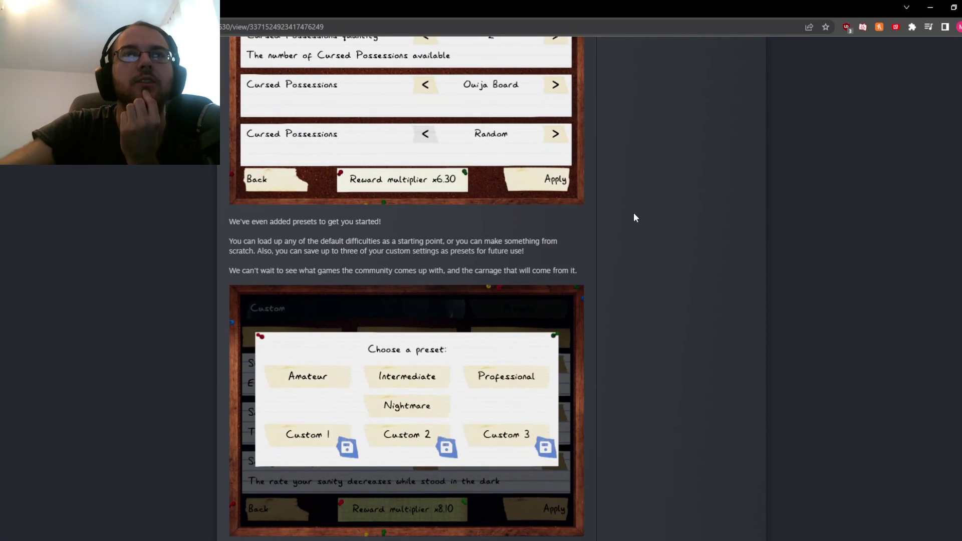
{"action": "scroll", "coordinate": [635, 217], "scroll_direction": "down", "scroll_amount": 4}
{"action": "scroll", "coordinate": [639, 222], "scroll_direction": "down", "scroll_amount": 4}
{"action": "scroll", "coordinate": [643, 225], "scroll_direction": "down", "scroll_amount": 3}
{"action": "scroll", "coordinate": [646, 223], "scroll_direction": "down", "scroll_amount": 4}
{"action": "scroll", "coordinate": [645, 218], "scroll_direction": "down", "scroll_amount": 4}
{"action": "scroll", "coordinate": [644, 223], "scroll_direction": "down", "scroll_amount": 5}
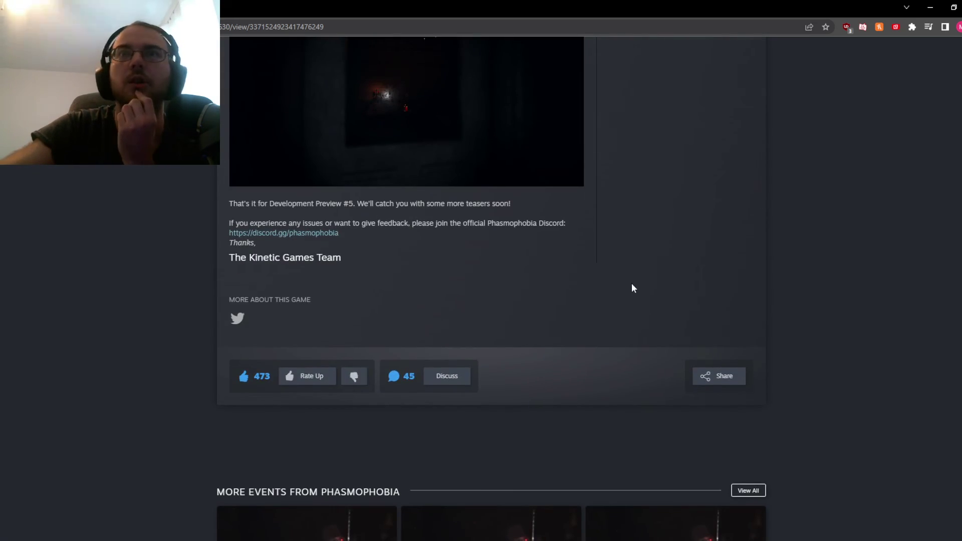
{"action": "scroll", "coordinate": [631, 284], "scroll_direction": "up", "scroll_amount": 2}
{"action": "scroll", "coordinate": [628, 226], "scroll_direction": "up", "scroll_amount": 12}
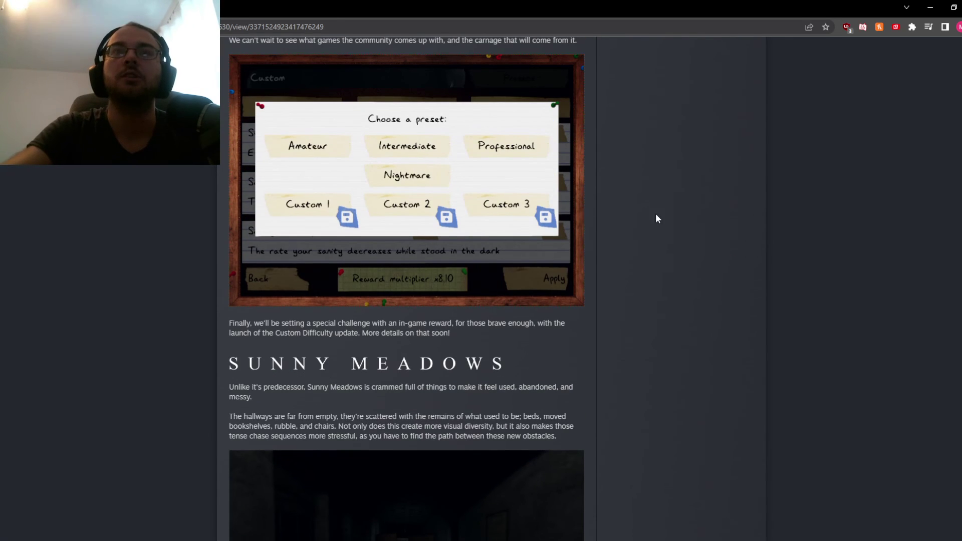
{"action": "scroll", "coordinate": [655, 213], "scroll_direction": "up", "scroll_amount": 2}
{"action": "scroll", "coordinate": [628, 203], "scroll_direction": "up", "scroll_amount": 2}
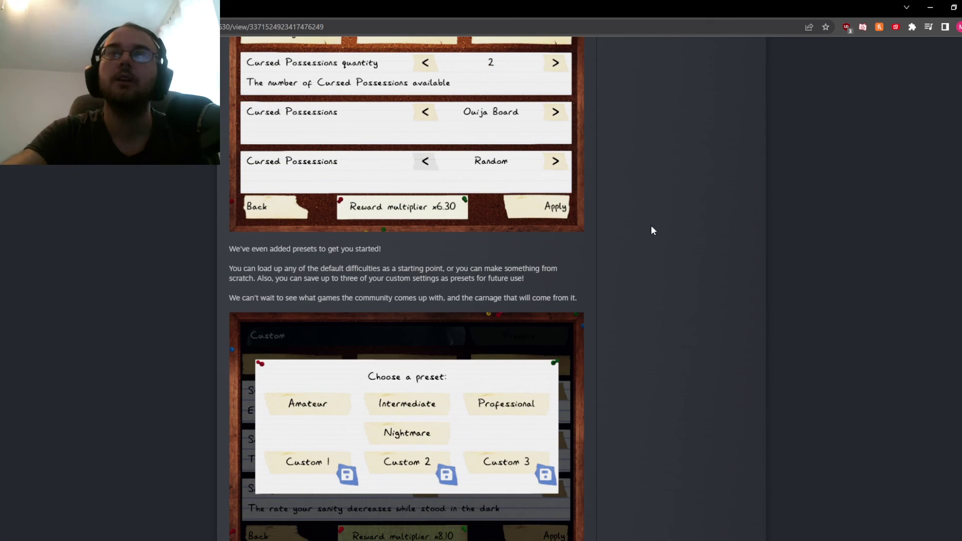
{"action": "scroll", "coordinate": [605, 276], "scroll_direction": "up", "scroll_amount": 1}
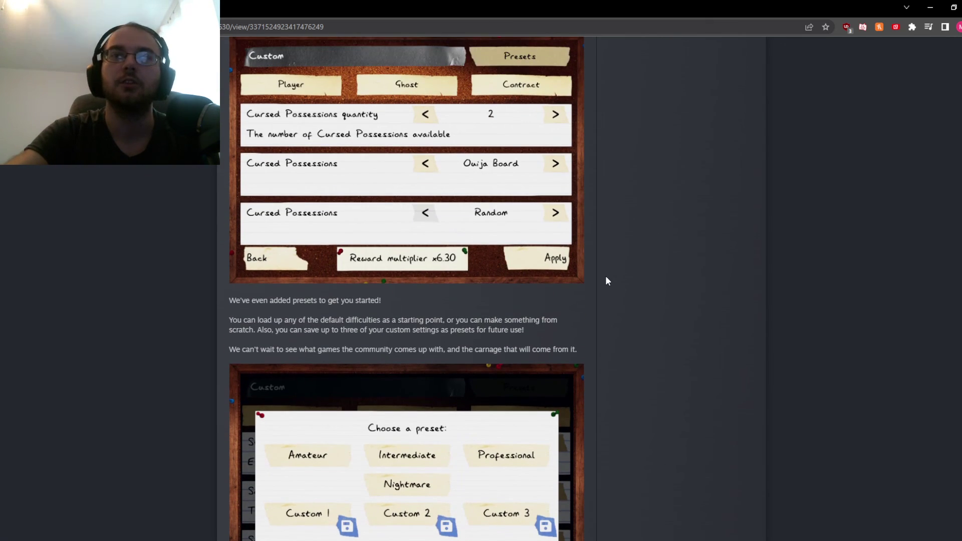
{"action": "scroll", "coordinate": [606, 278], "scroll_direction": "up", "scroll_amount": 3}
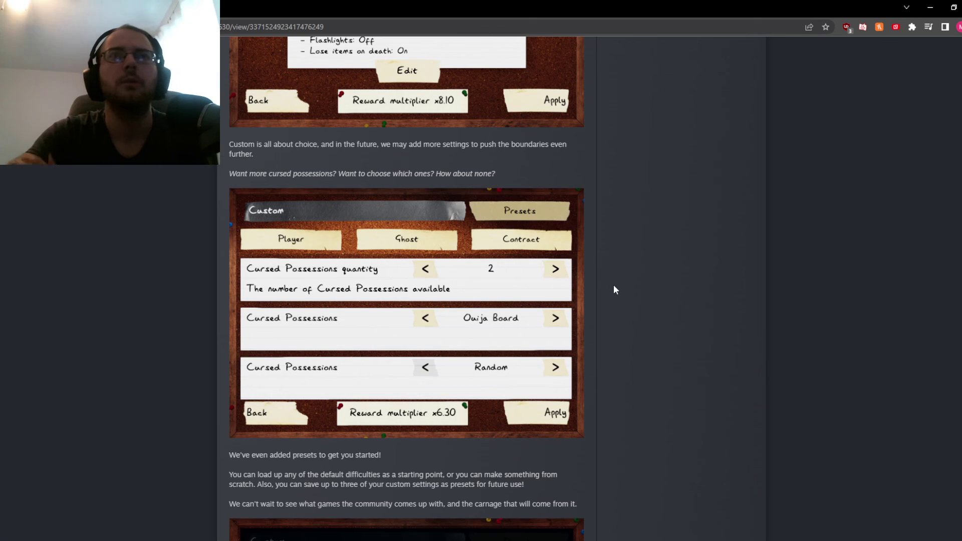
{"action": "scroll", "coordinate": [611, 289], "scroll_direction": "up", "scroll_amount": 2}
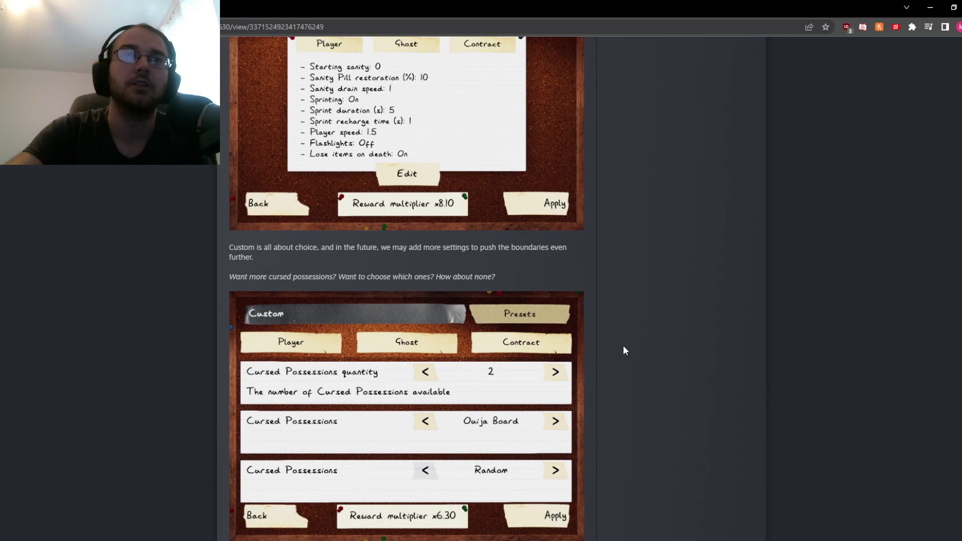
{"action": "scroll", "coordinate": [638, 343], "scroll_direction": "up", "scroll_amount": 4}
{"action": "scroll", "coordinate": [637, 335], "scroll_direction": "down", "scroll_amount": 5}
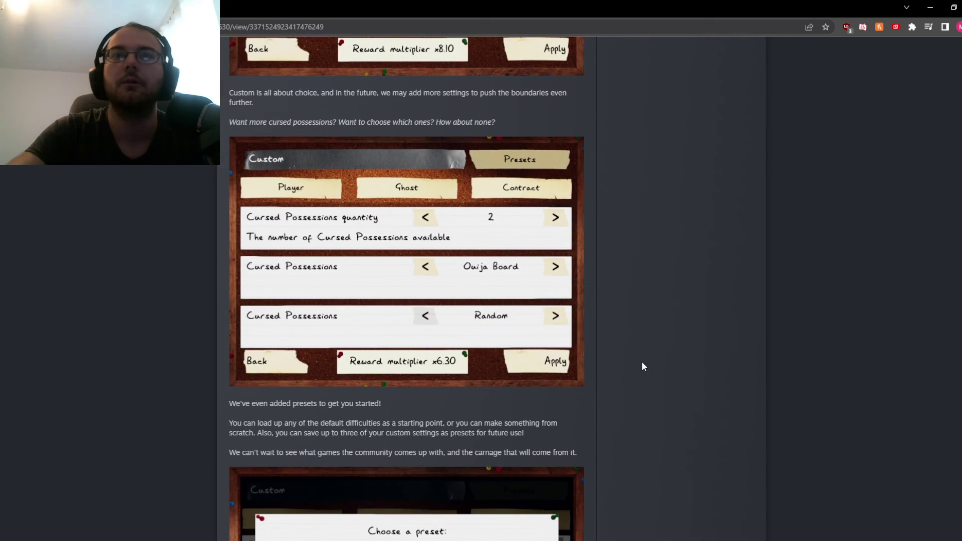
{"action": "scroll", "coordinate": [641, 360], "scroll_direction": "down", "scroll_amount": 5}
{"action": "scroll", "coordinate": [628, 347], "scroll_direction": "down", "scroll_amount": 5}
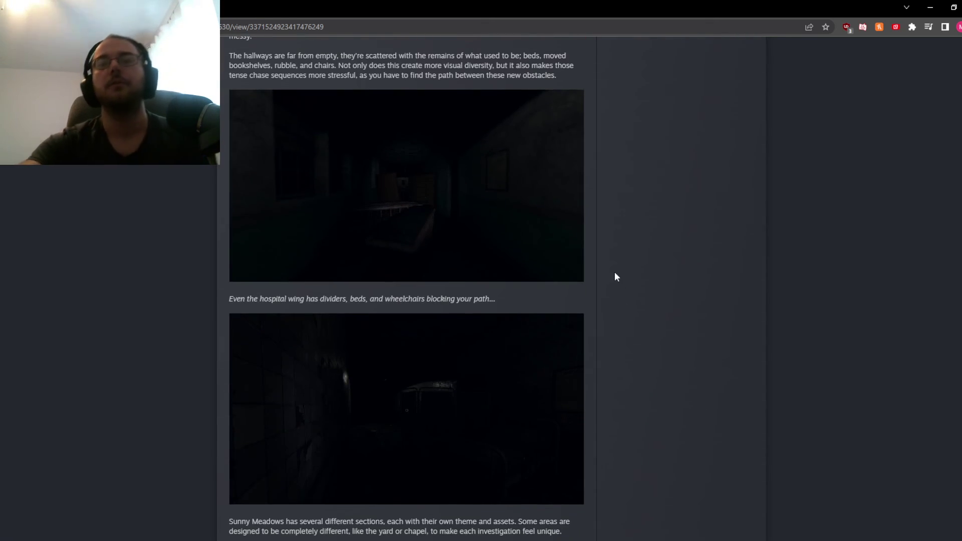